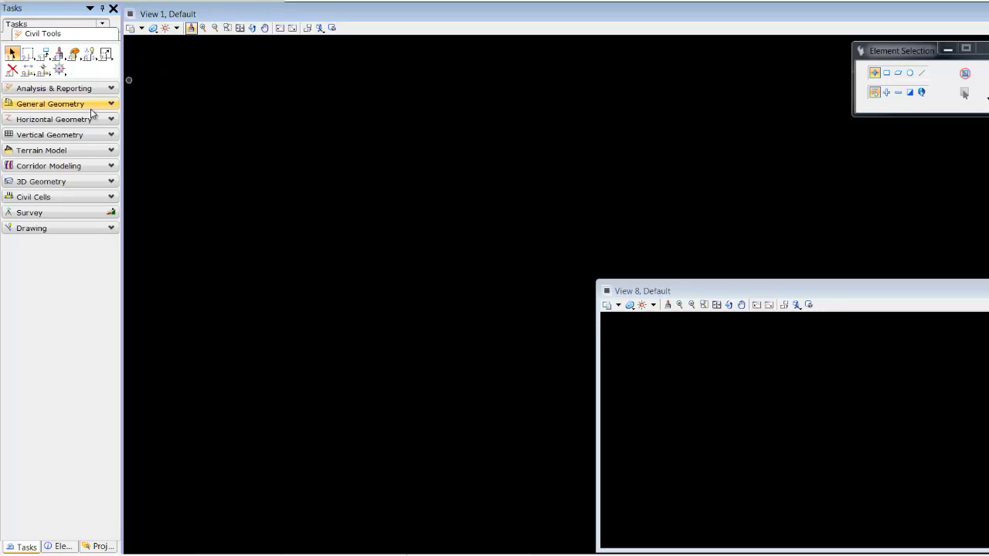
Draw a straight yellow SmartLine segment with sharp vertices, rising gently across the upper part of View 1
left_click(31, 228)
left_click(21, 244)
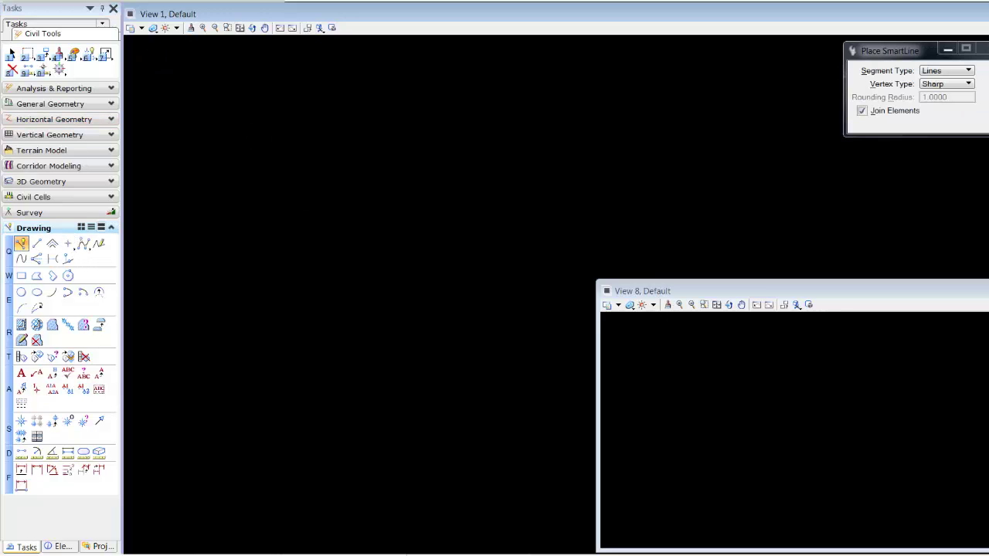
left_click(333, 24)
double_click(343, 22)
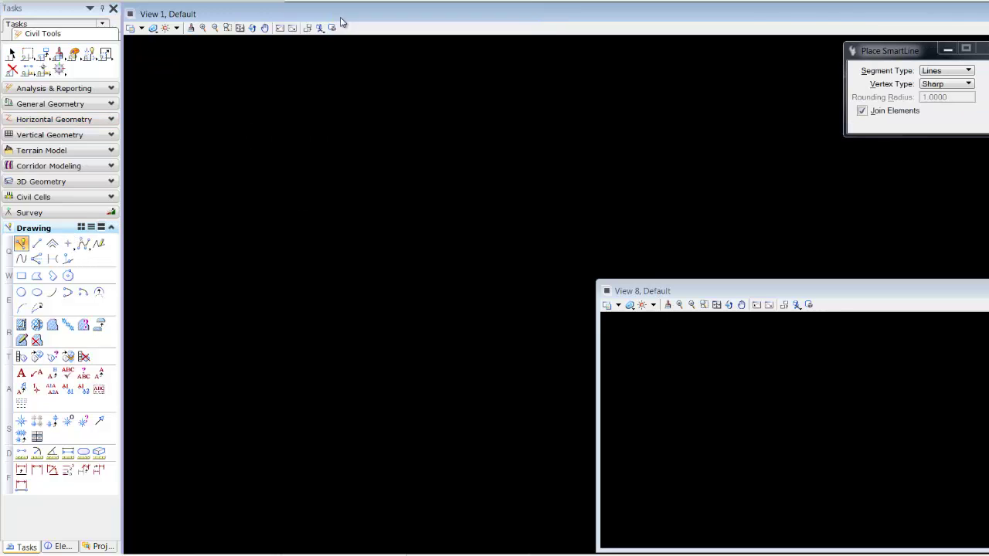
left_click(217, 278)
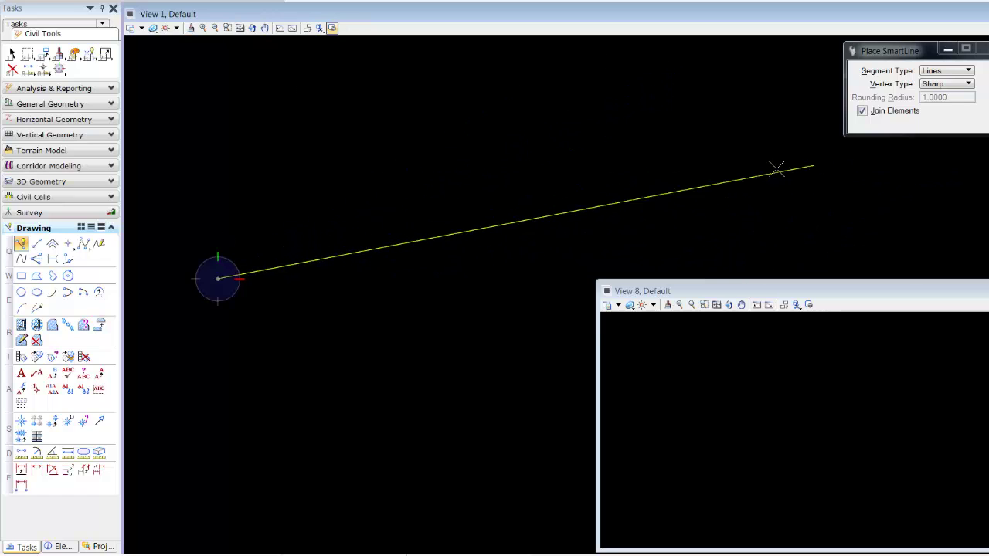
scroll(726, 165, "down", 2)
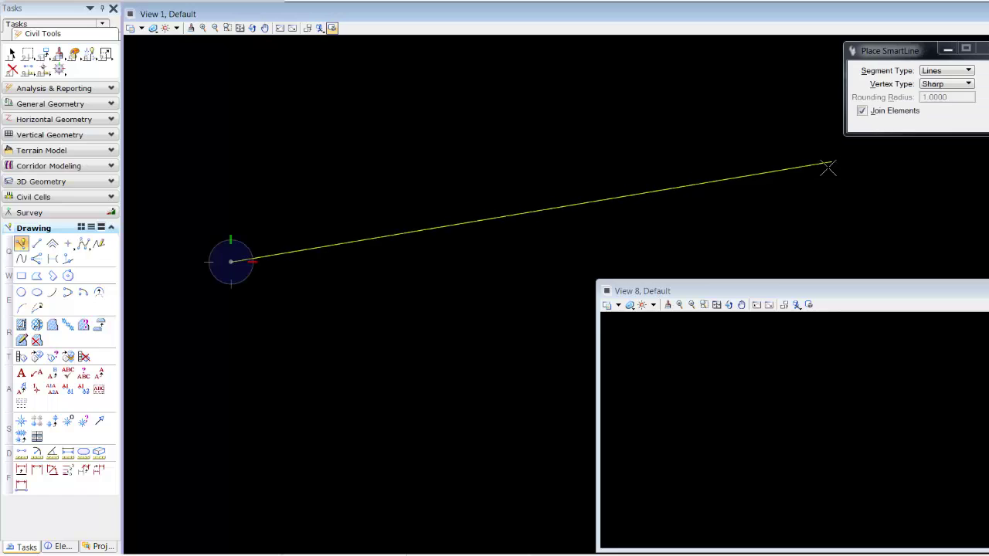
left_click(884, 174)
right_click(494, 279)
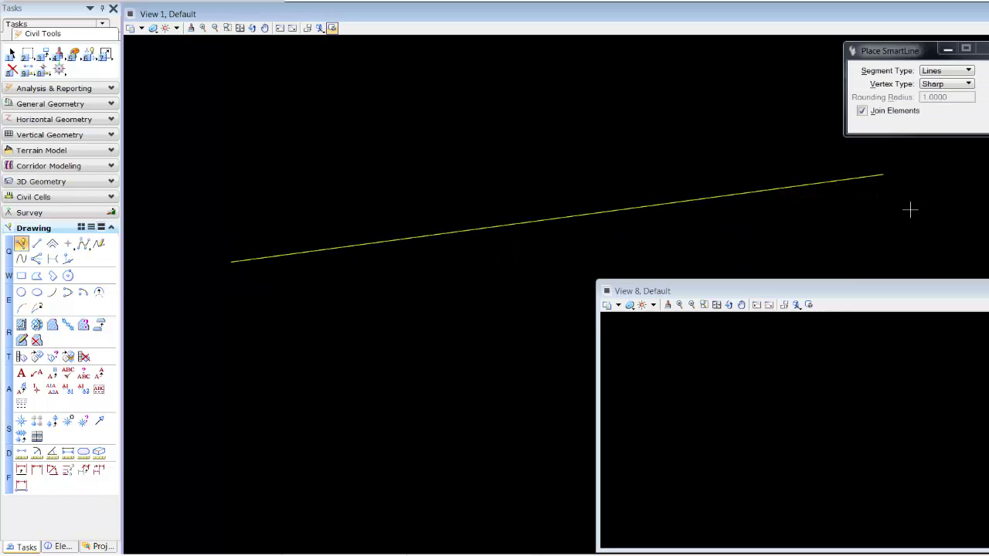
Draw a second SmartLine segment sloping down from the upper end of the first yellow line
left_click(883, 174)
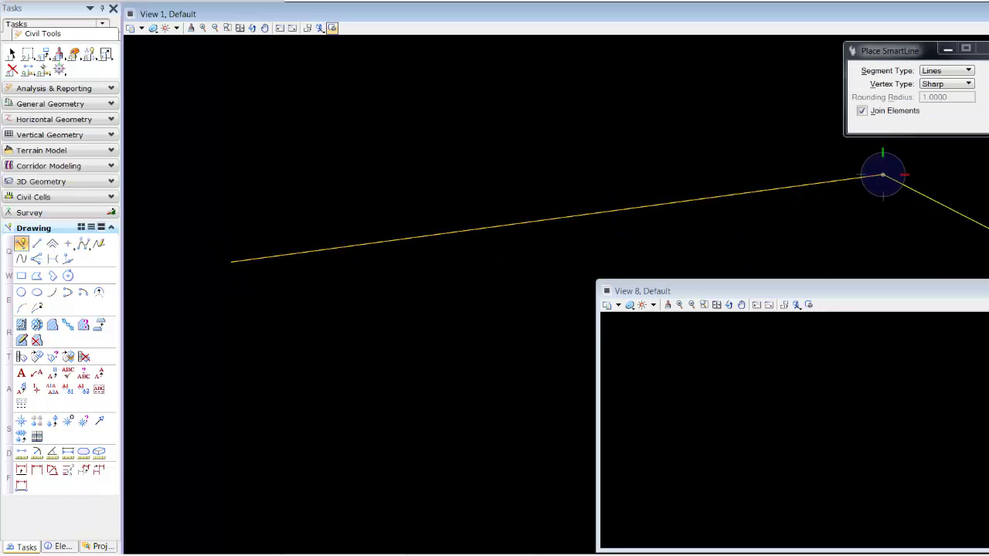
left_click(983, 226)
Move the first yellow line's upper end up and back, and reattach the second yellow line's start to it
left_click(10, 52)
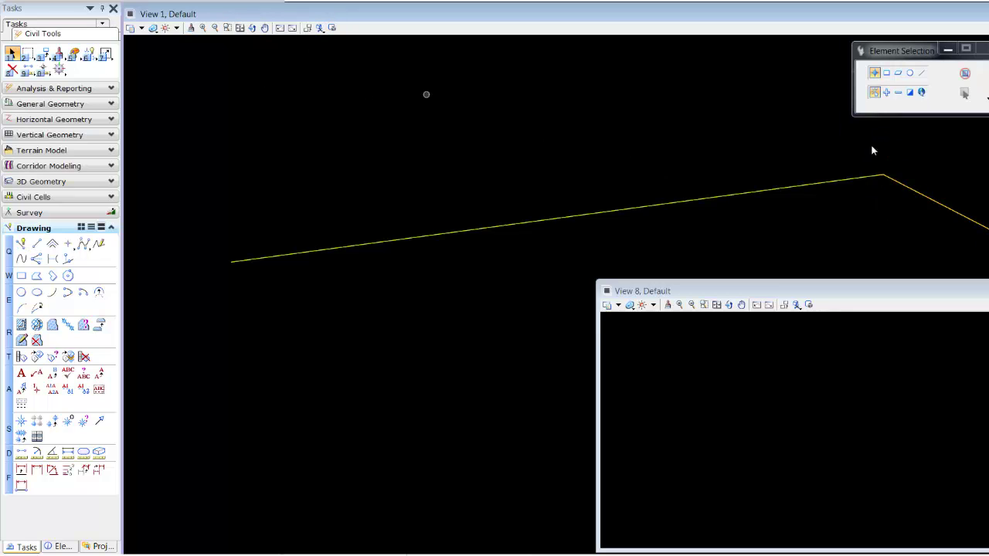
left_click(842, 184)
left_click(883, 175)
left_click(762, 126)
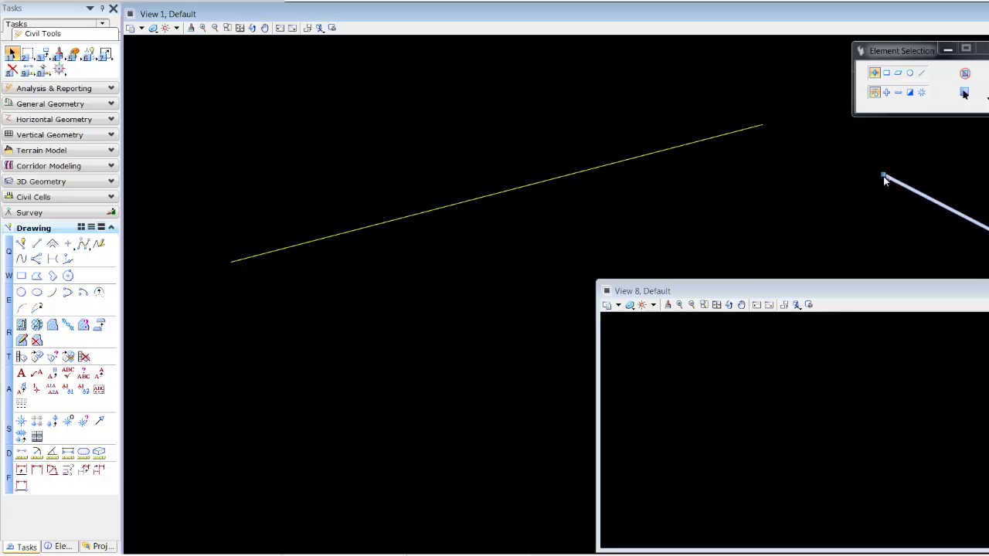
left_click(881, 174)
left_click(764, 122)
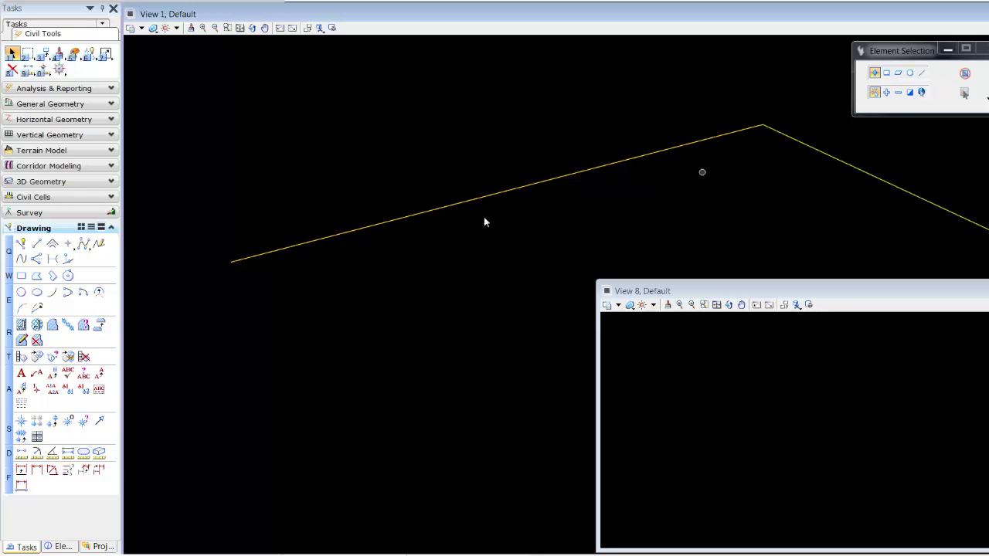
Draw a red Line Between Points below the yellow lines, about 201.3 long at N65°52'20"E
middle_click_drag(457, 235, 381, 228)
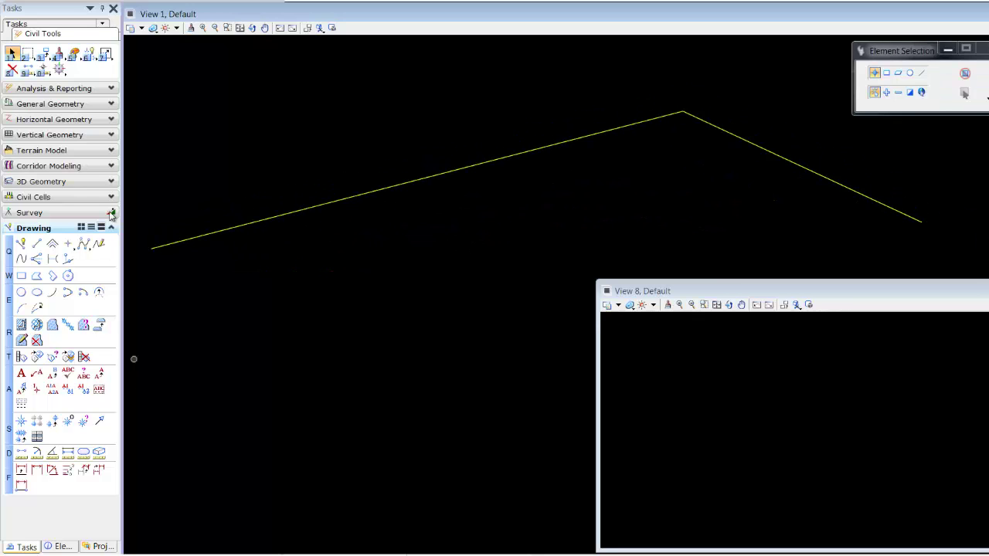
left_click(33, 122)
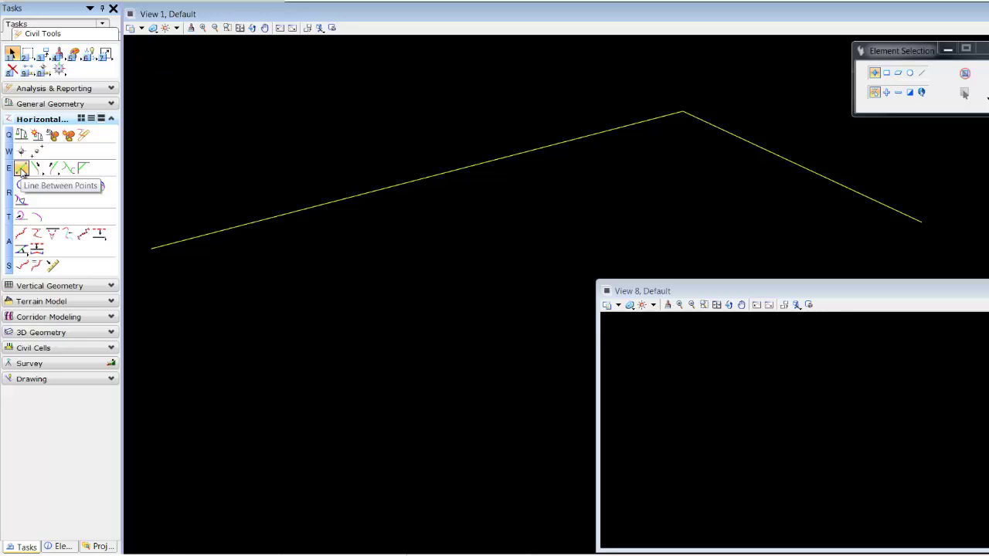
left_click(20, 168)
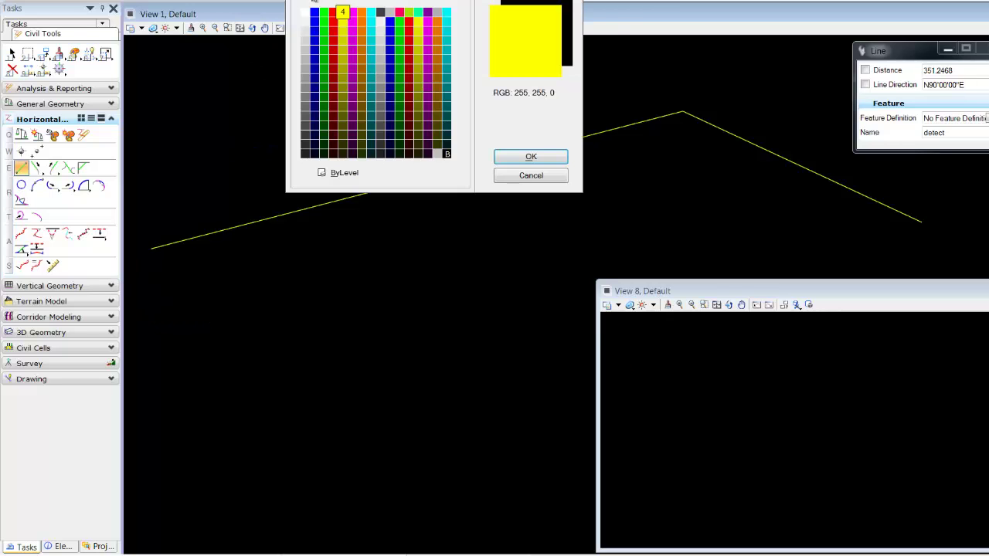
double_click(343, 11)
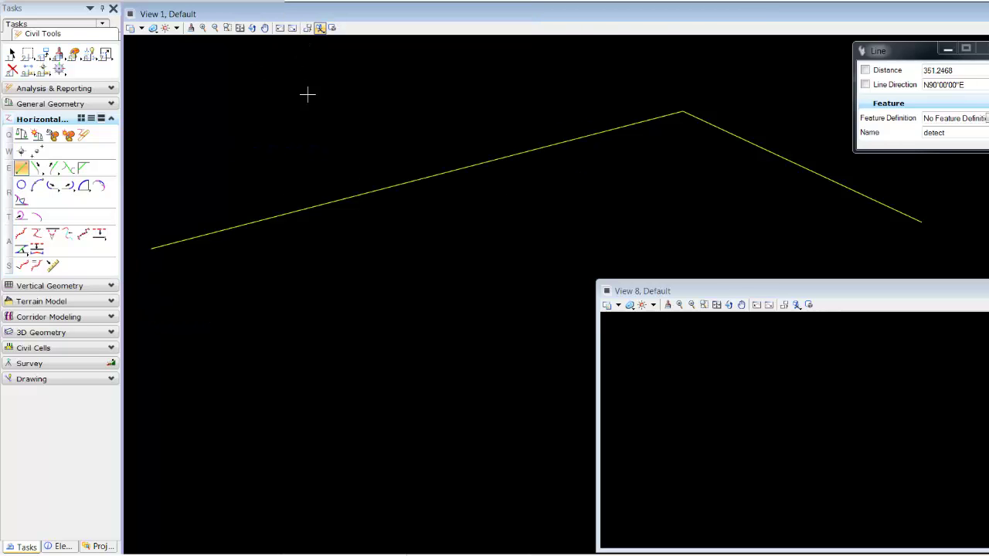
left_click(184, 395)
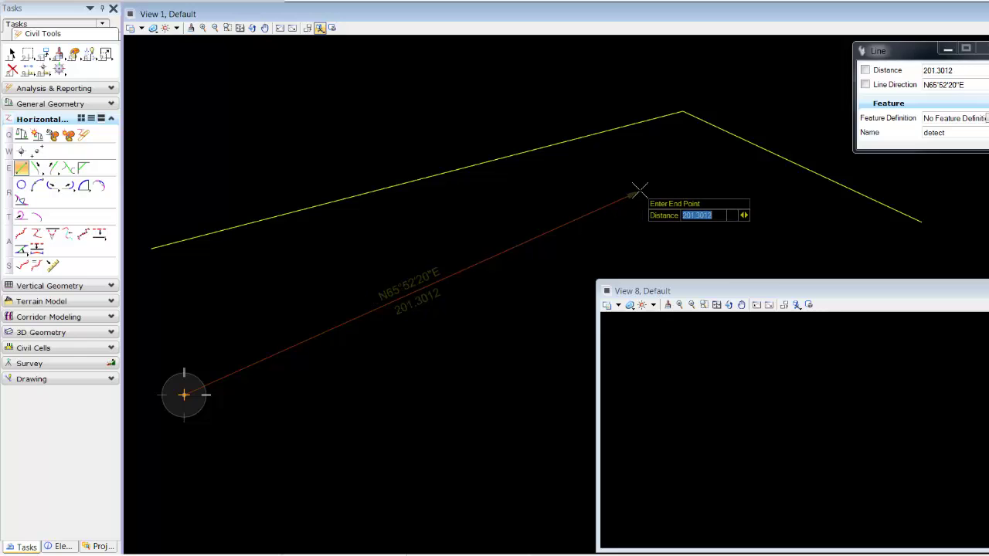
left_click(641, 192)
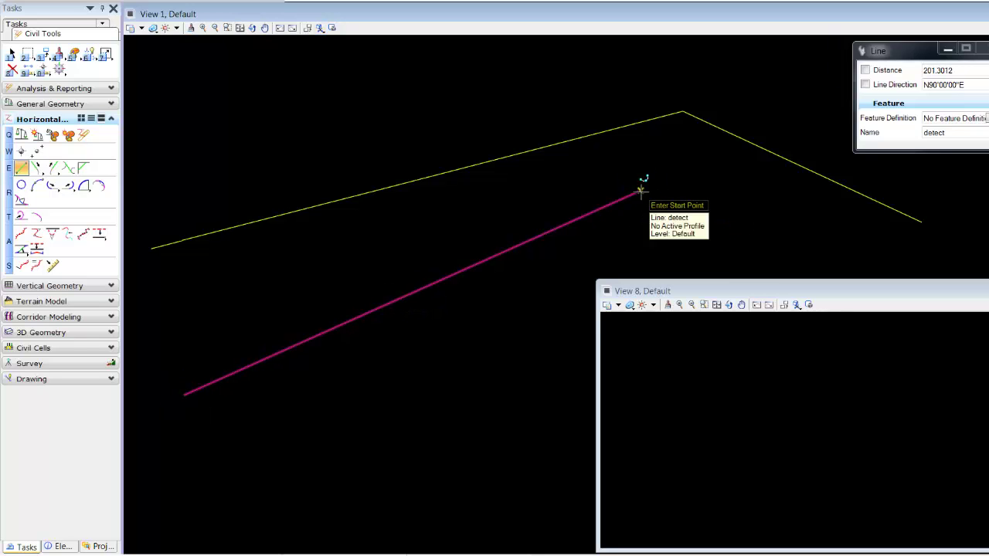
Draw a second red civil line about 107.3 long, sloping down from the first red line's upper end
left_click(640, 192)
left_click(894, 267)
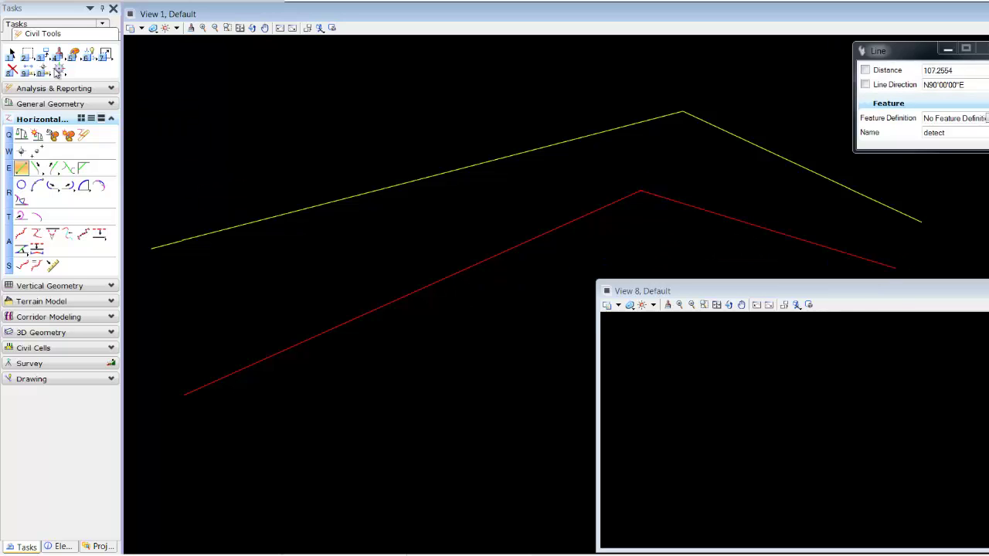
Move the first red line's upper end upward, giving the line a direction of about N61°14'47"E
left_click(11, 53)
left_click(564, 225)
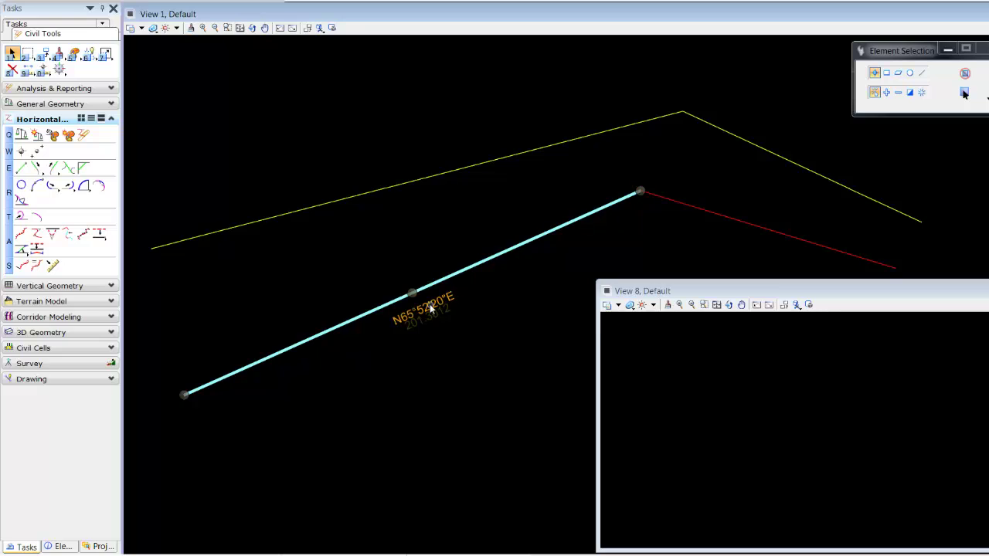
left_click(637, 187)
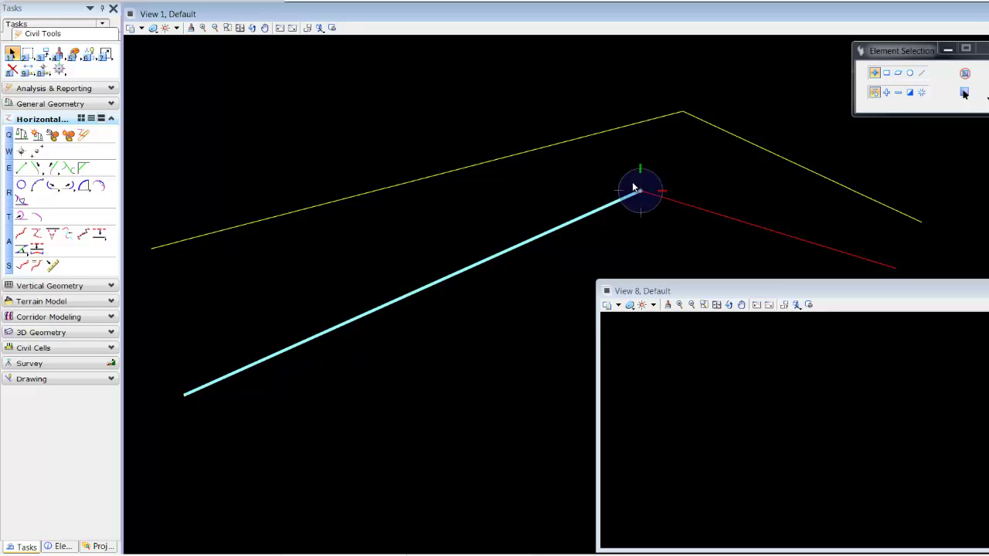
left_click(632, 163)
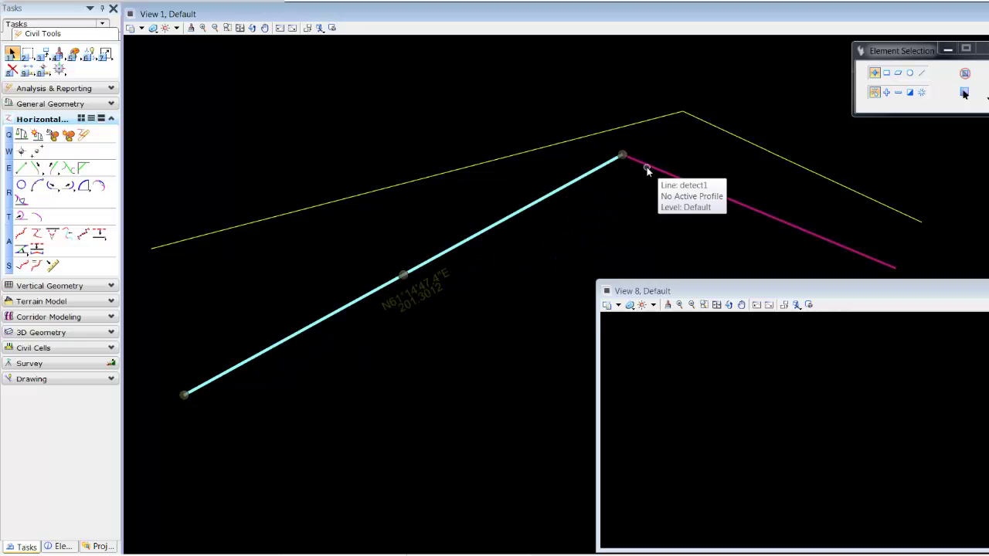
left_click(107, 54)
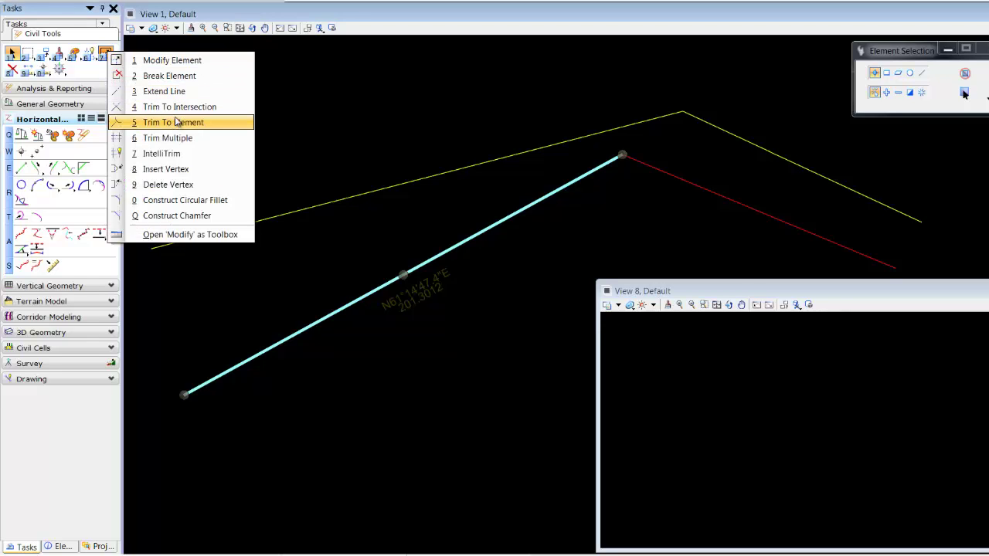
left_click(490, 109)
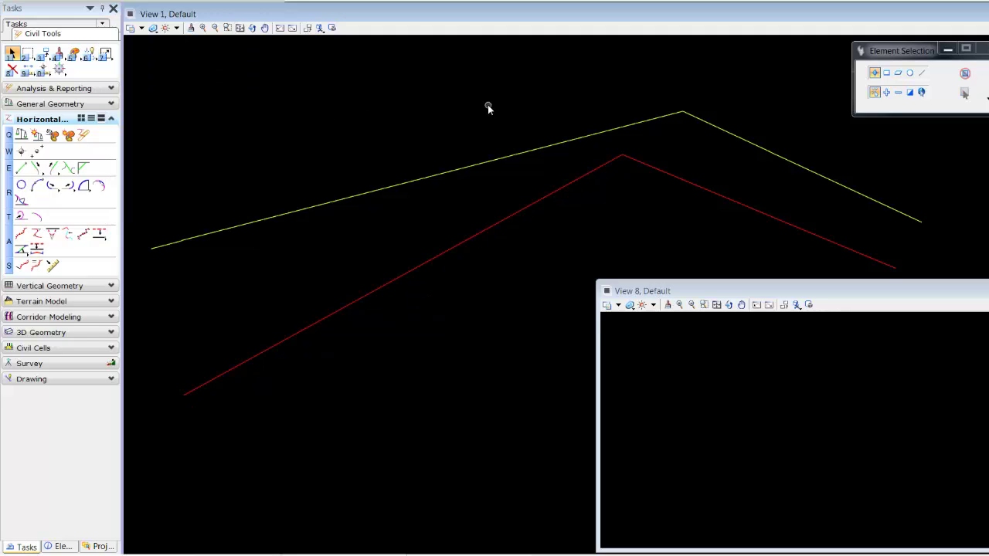
left_click(600, 167)
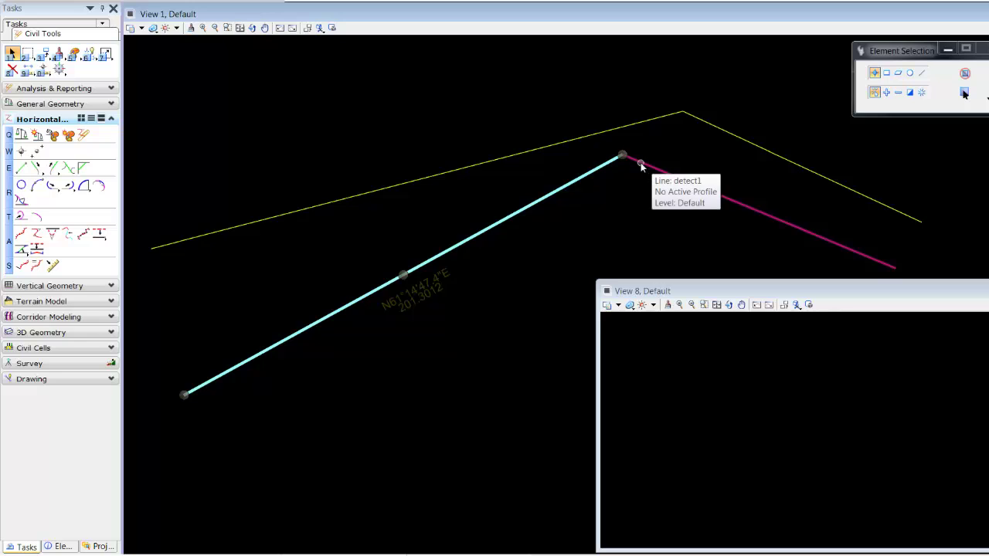
left_click(43, 54)
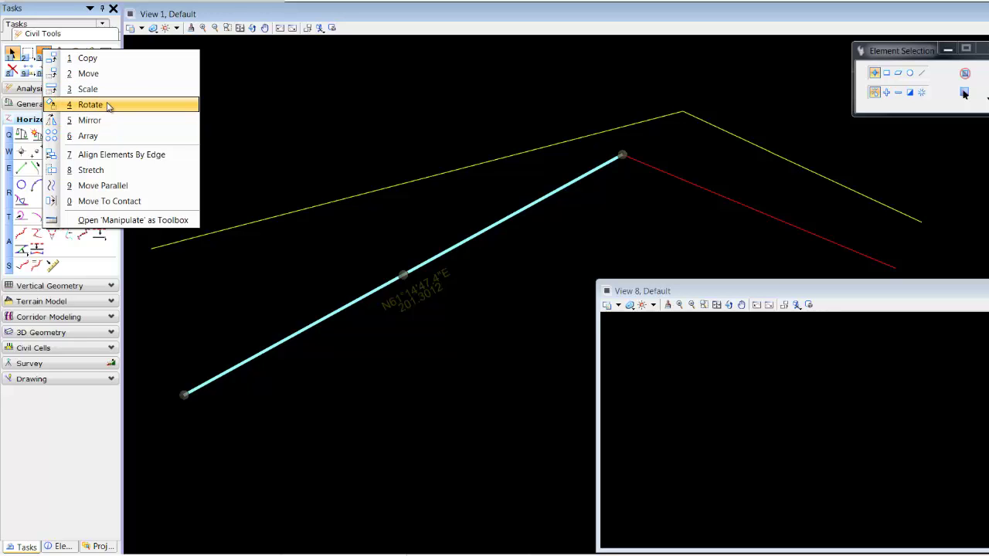
left_click(122, 186)
key("Escape")
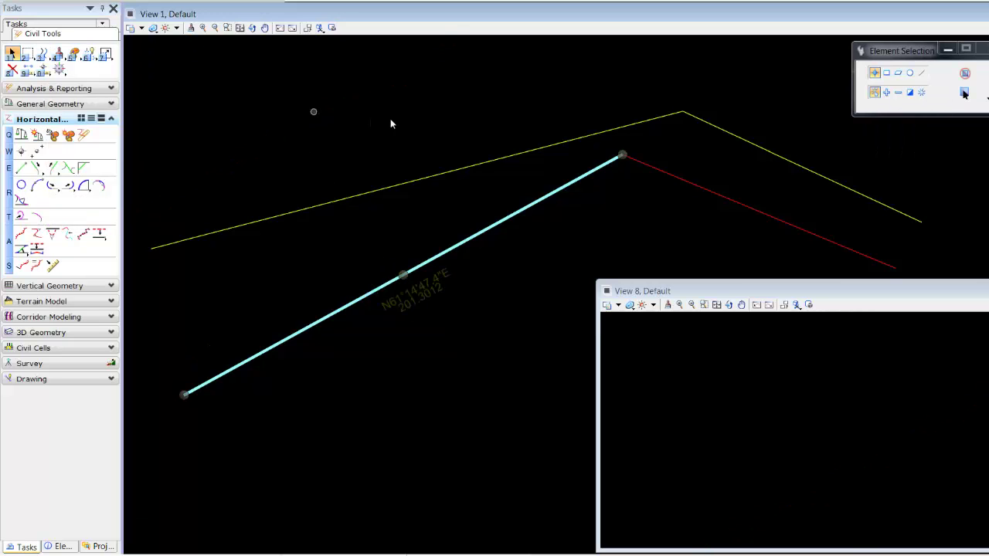
left_click(462, 346)
Move the first yellow line up and away from the second yellow line
scroll(417, 328, "down", 3)
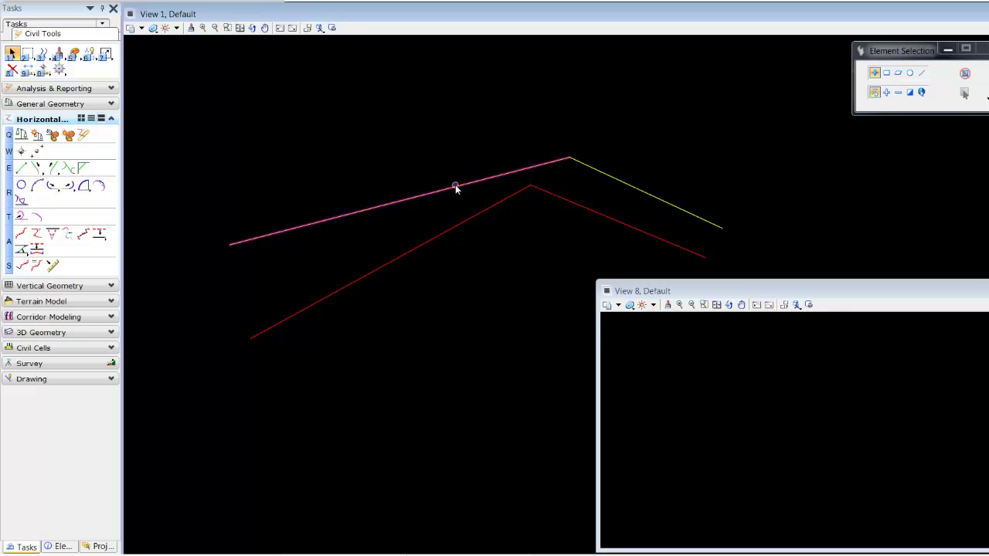
left_click(454, 189)
left_click_drag(388, 202, 483, 128)
Move the first red line horizontally away from the second line's far end by its midpoint handle, and deselect it
left_click(367, 274)
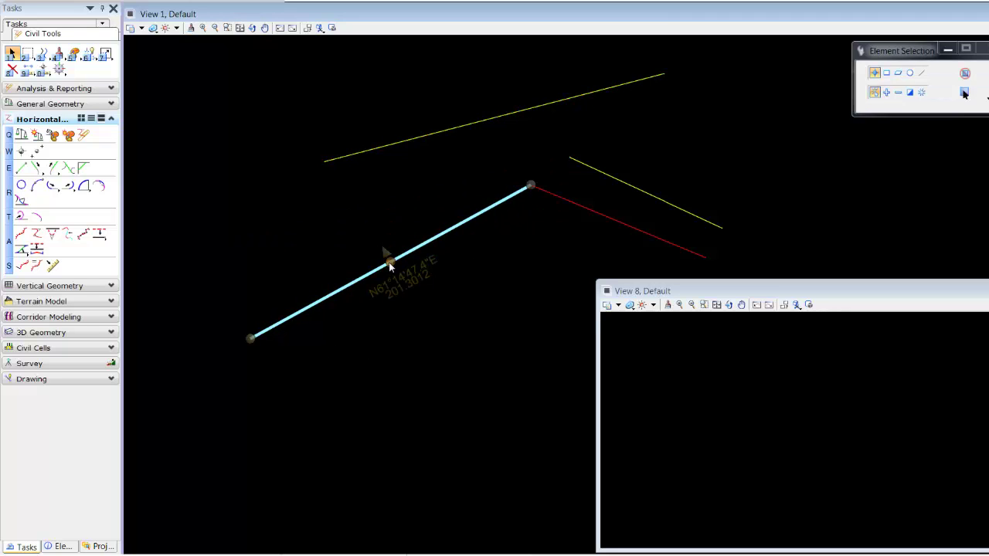
left_click(391, 266)
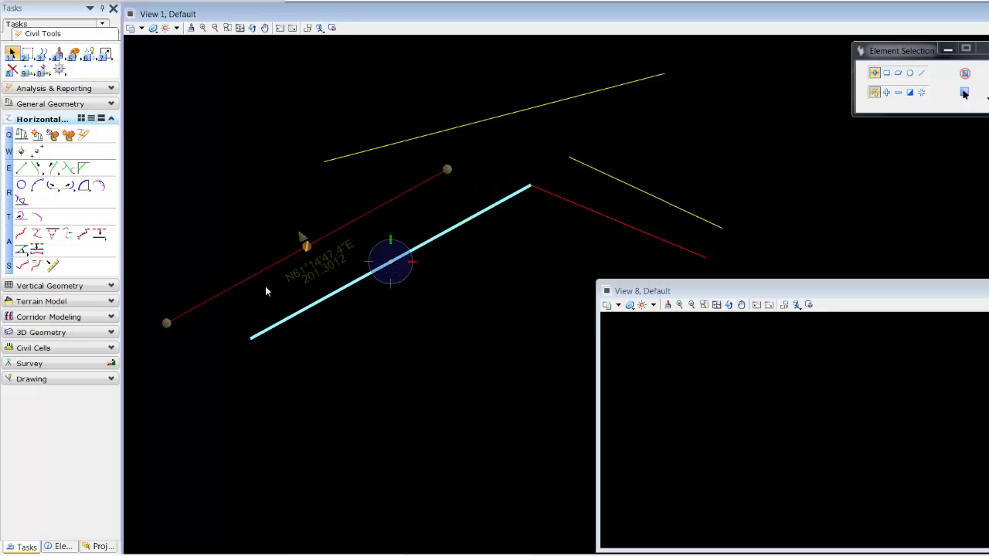
left_click(303, 264)
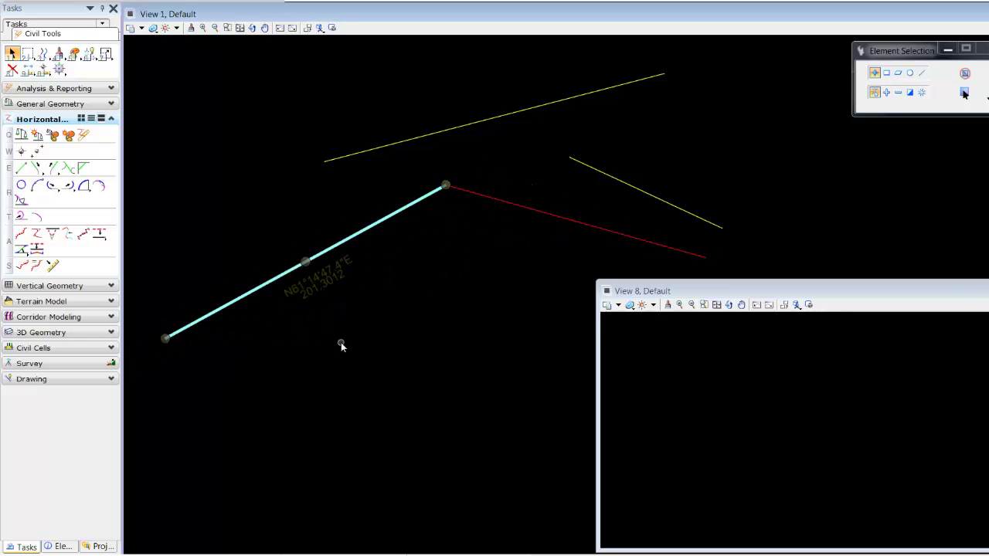
left_click(339, 343)
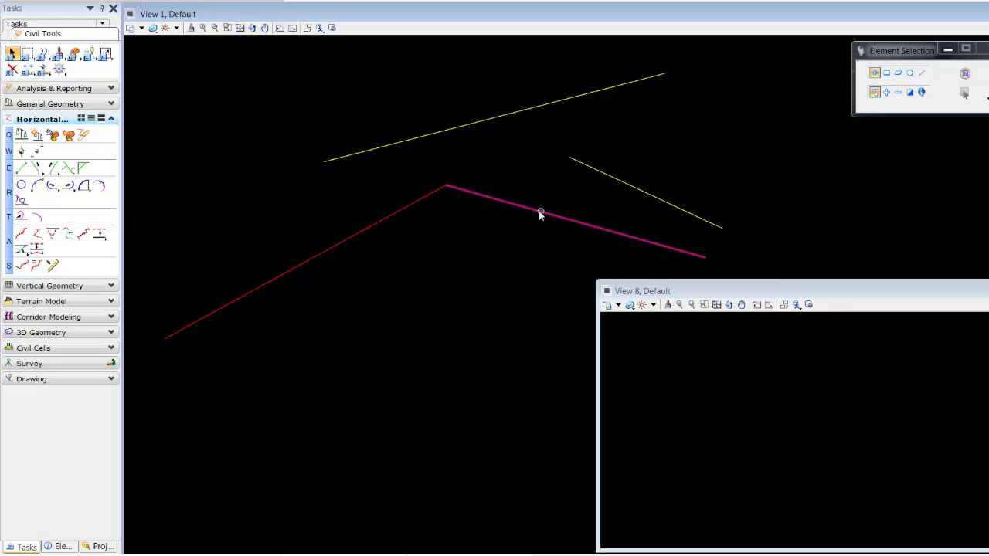
scroll(487, 303, "down", 1)
middle_click_drag(477, 315, 493, 273)
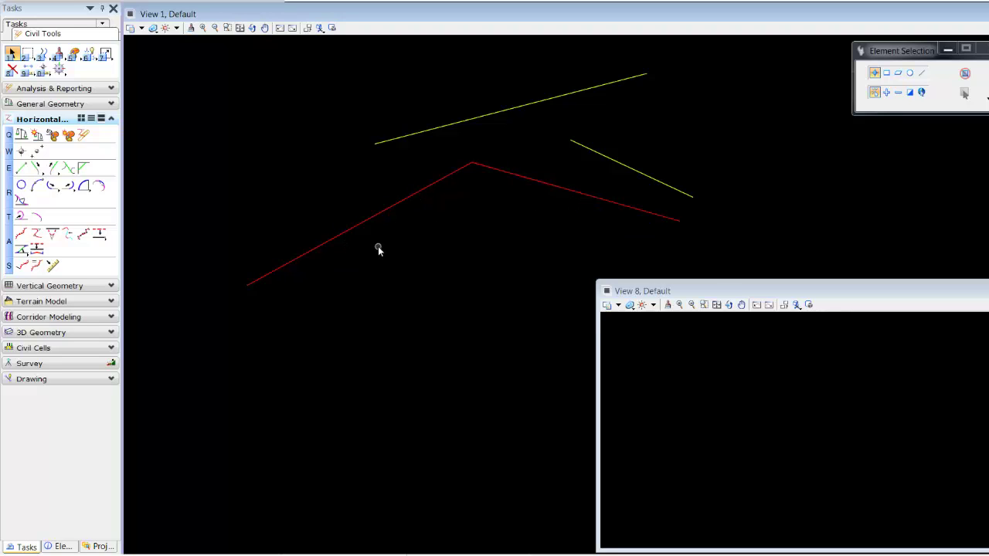
left_click(91, 286)
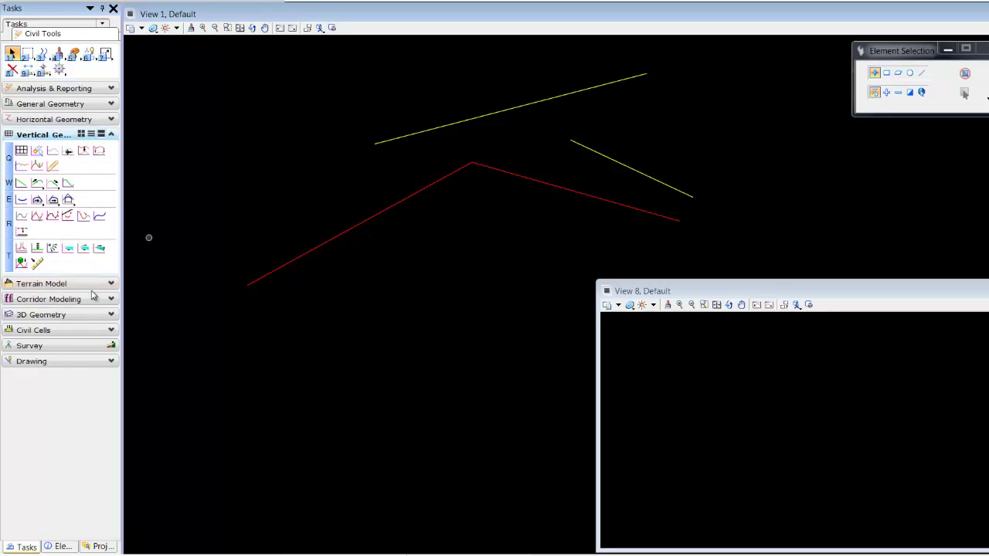
left_click(69, 248)
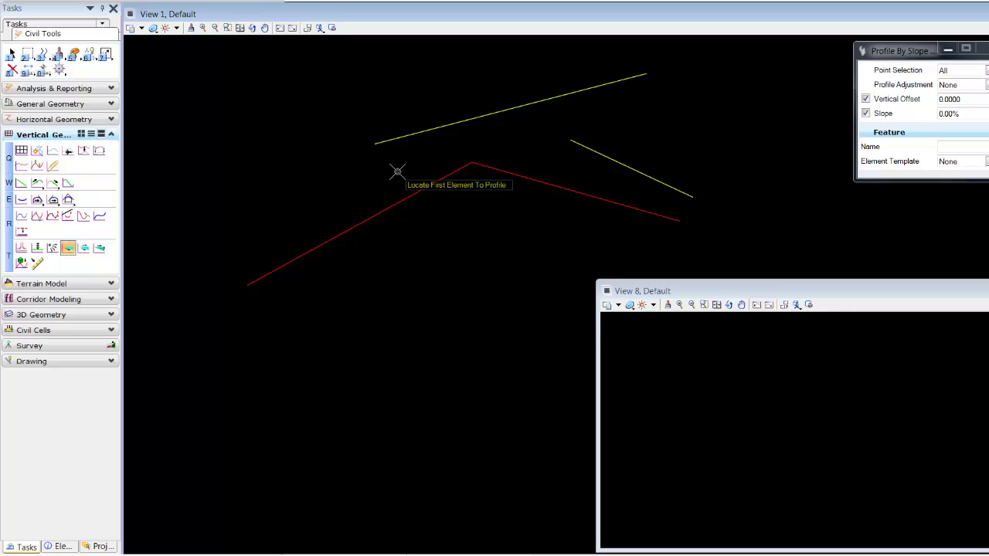
left_click(10, 54)
left_click(395, 204)
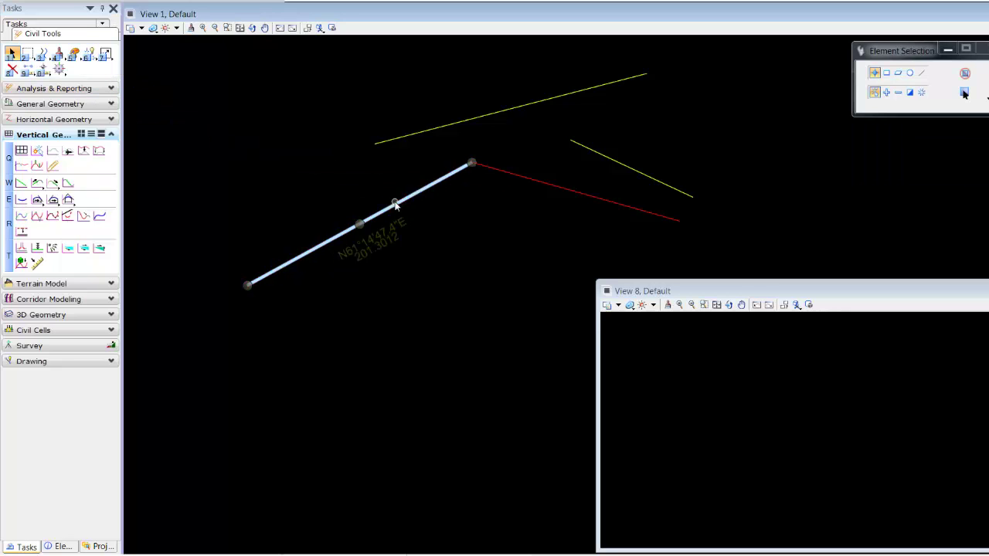
left_click(392, 276)
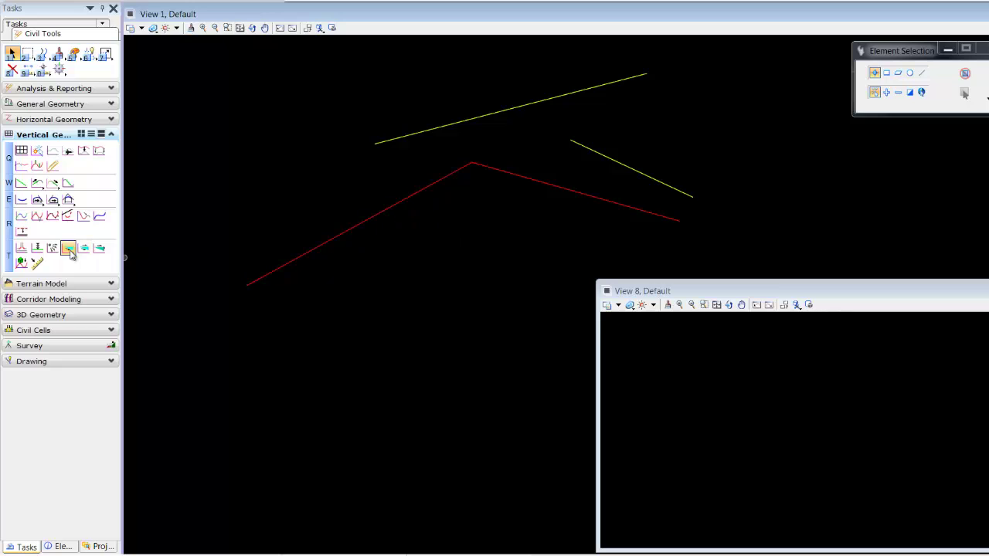
Assign a constant-elevation profile at elevation 10 to the first red civil line
left_click(36, 248)
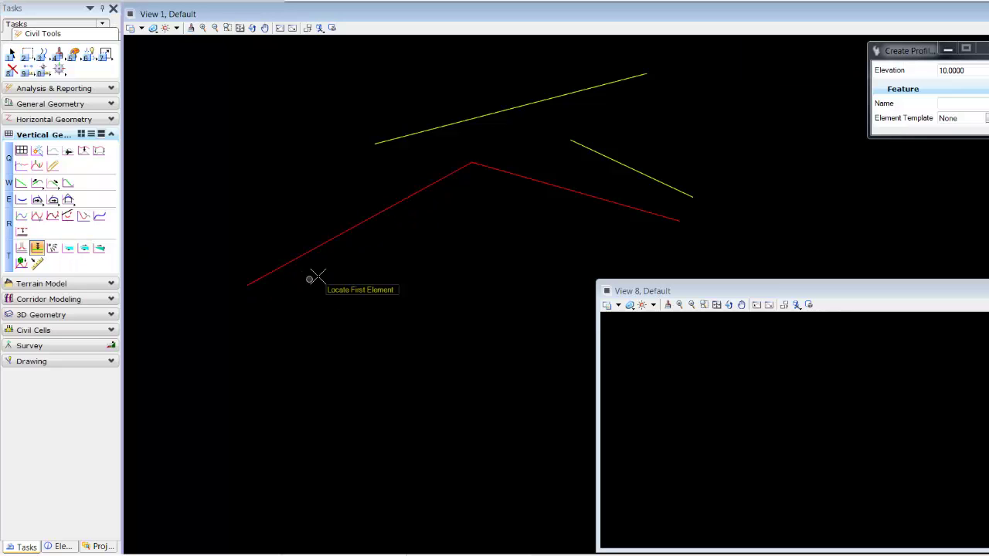
left_click(340, 231)
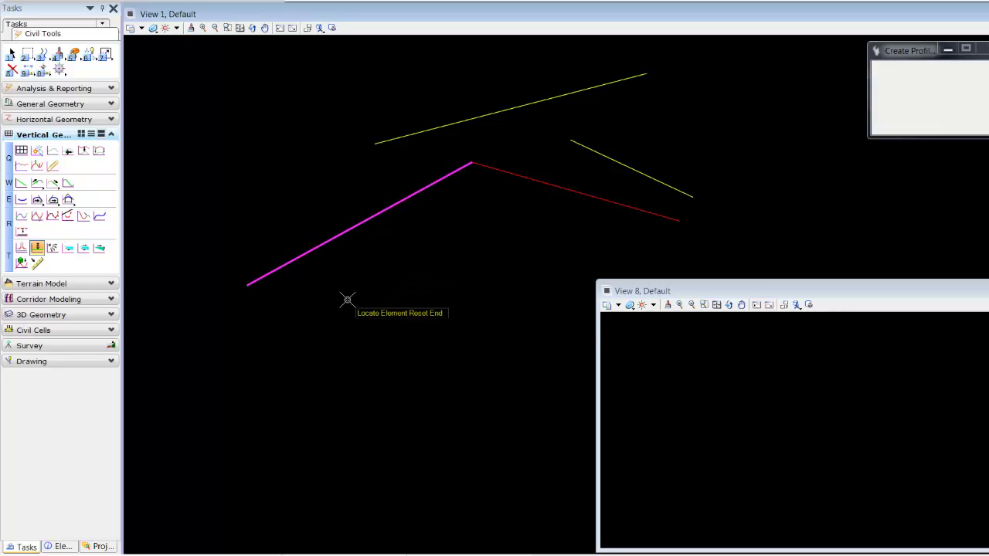
right_click(345, 301)
left_click(342, 305)
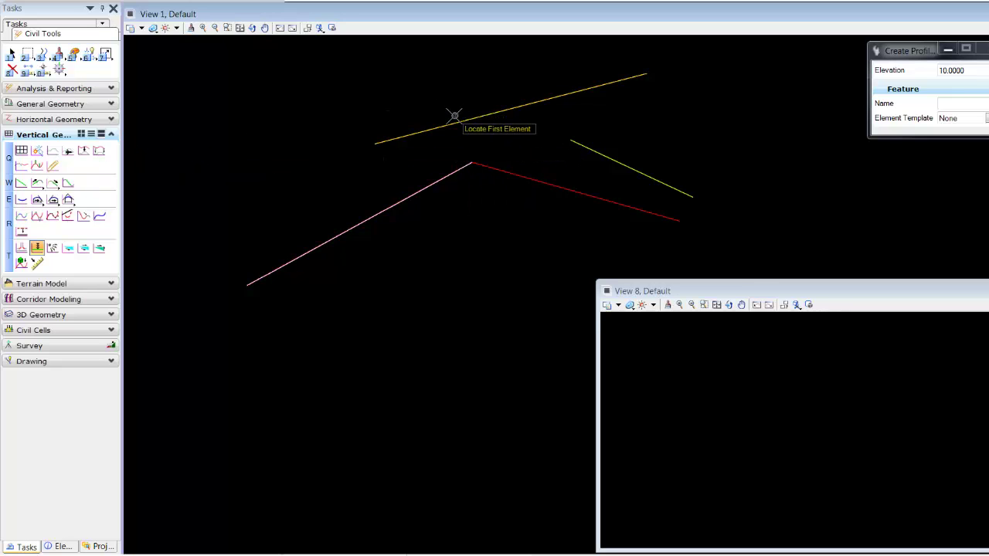
Assign a constant-elevation profile at elevation 10 to the first yellow line
middle_click_drag(440, 110, 371, 229)
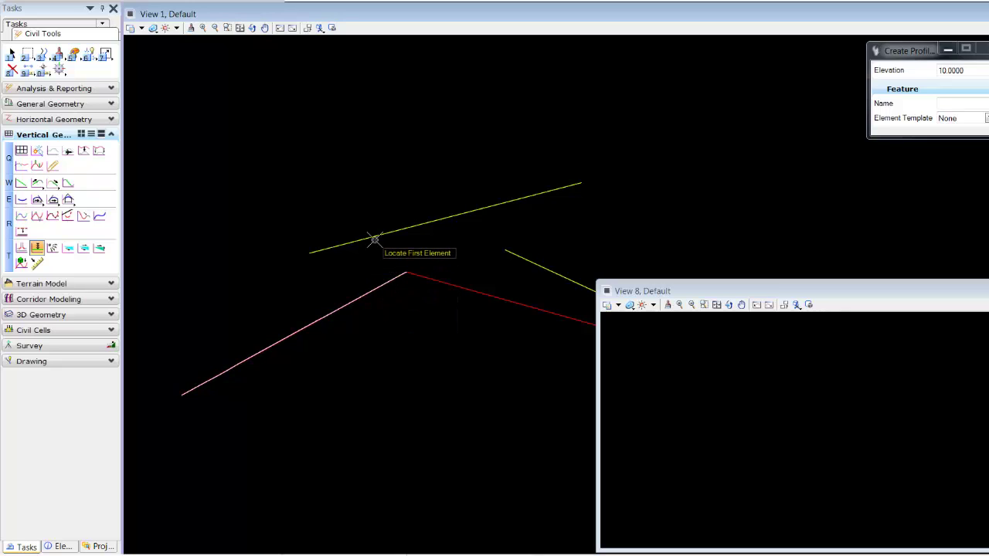
left_click(11, 54)
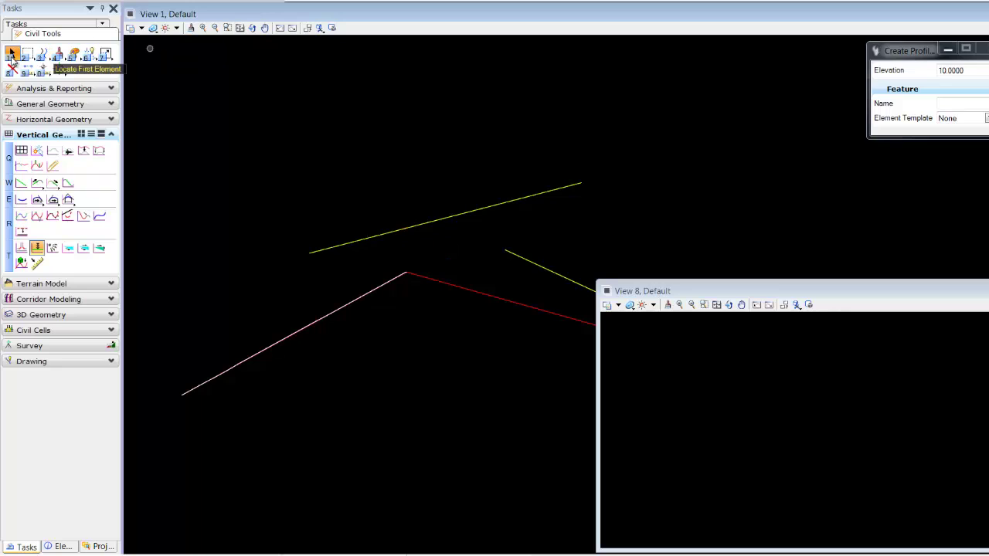
left_click(411, 225)
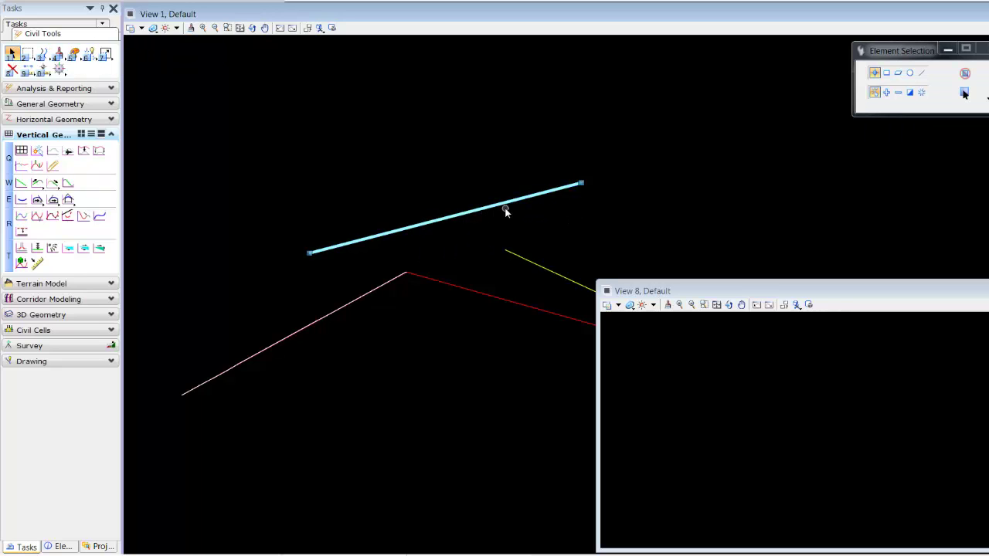
left_click(525, 214)
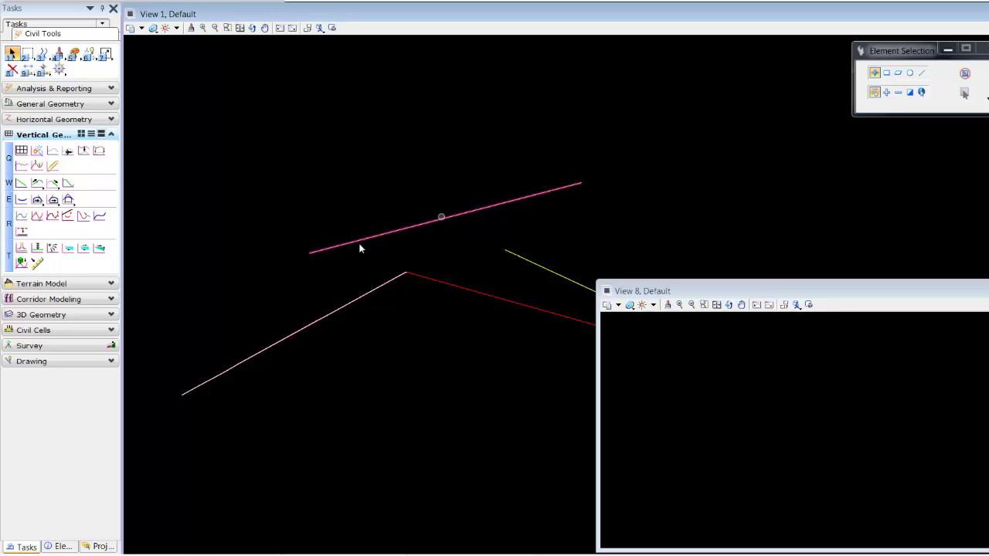
left_click(36, 248)
left_click(443, 219)
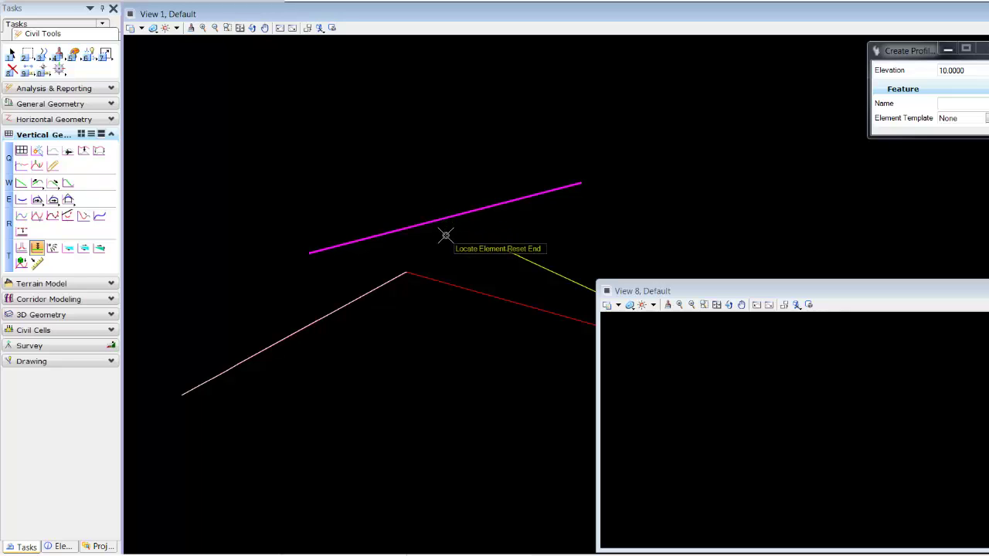
left_click(446, 235)
left_click(443, 237)
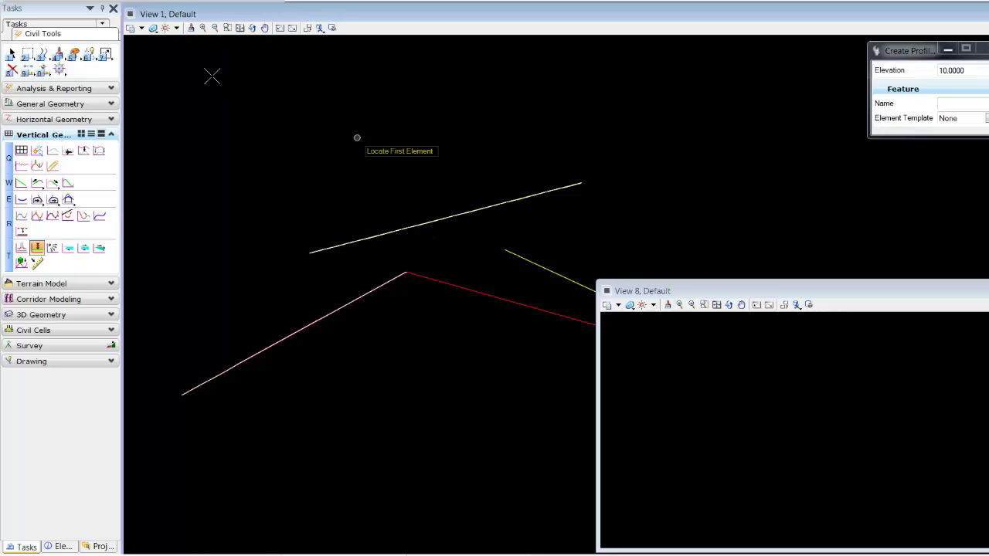
Open the first yellow line's profile model in View 8 and check its constant-elevation profile line
left_click(11, 54)
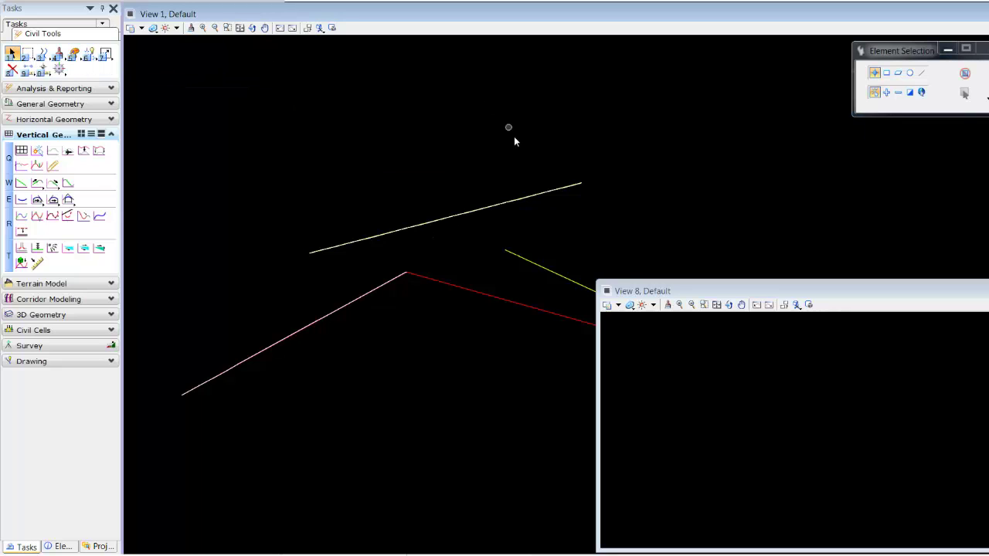
left_click(523, 198)
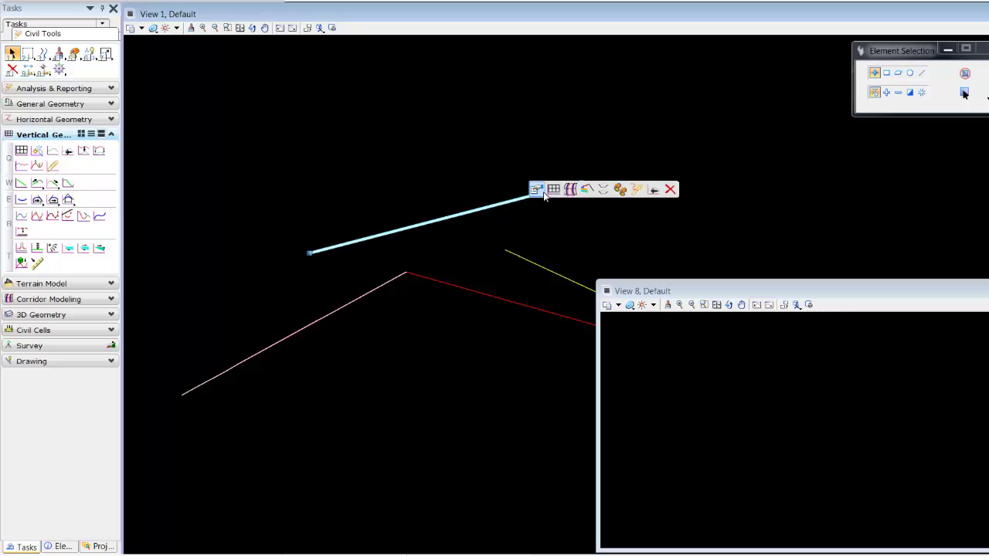
left_click(553, 189)
left_click(786, 482)
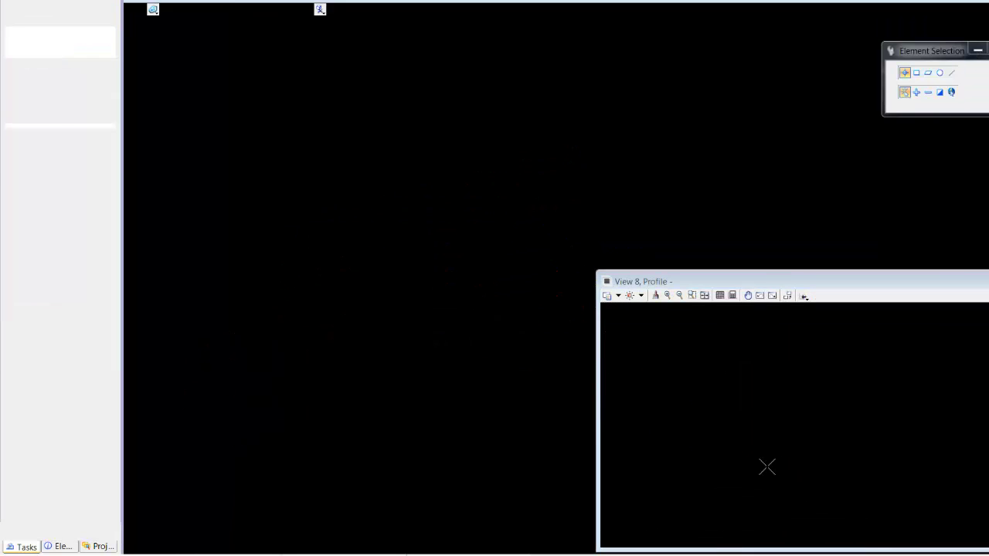
left_click(747, 430)
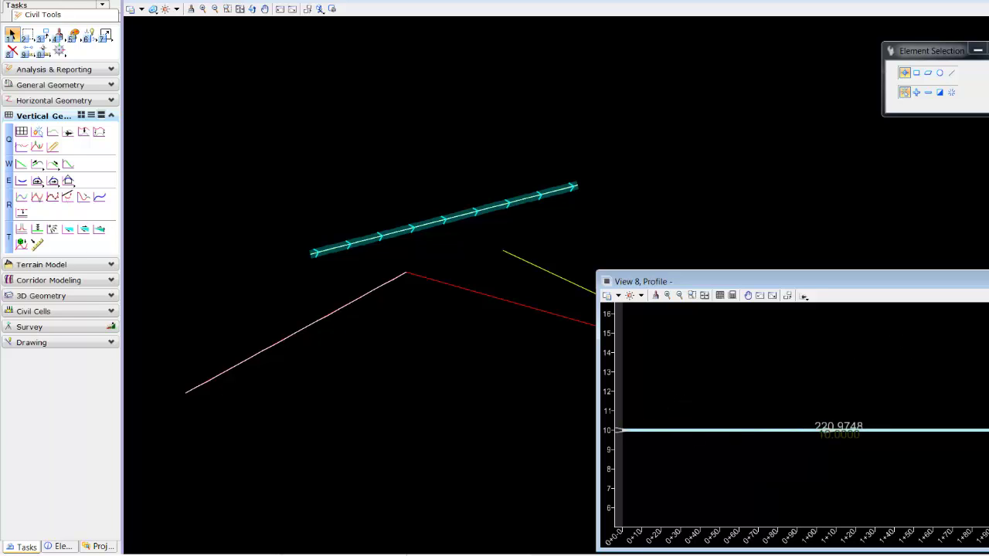
left_click(851, 487)
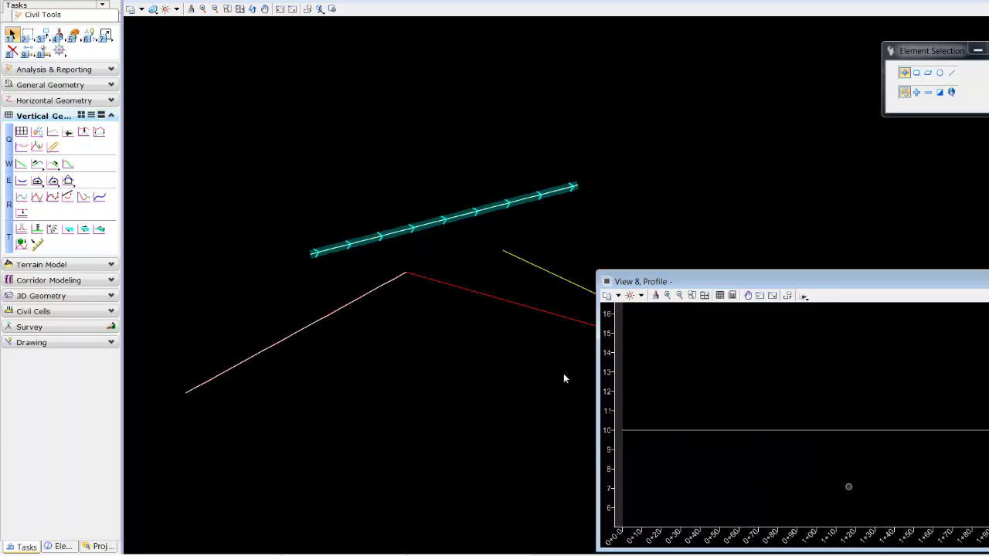
Shorten and steepen the first yellow line by moving its upper end inward and up, and check its extent in the profile view
left_click(435, 246)
left_click(518, 205)
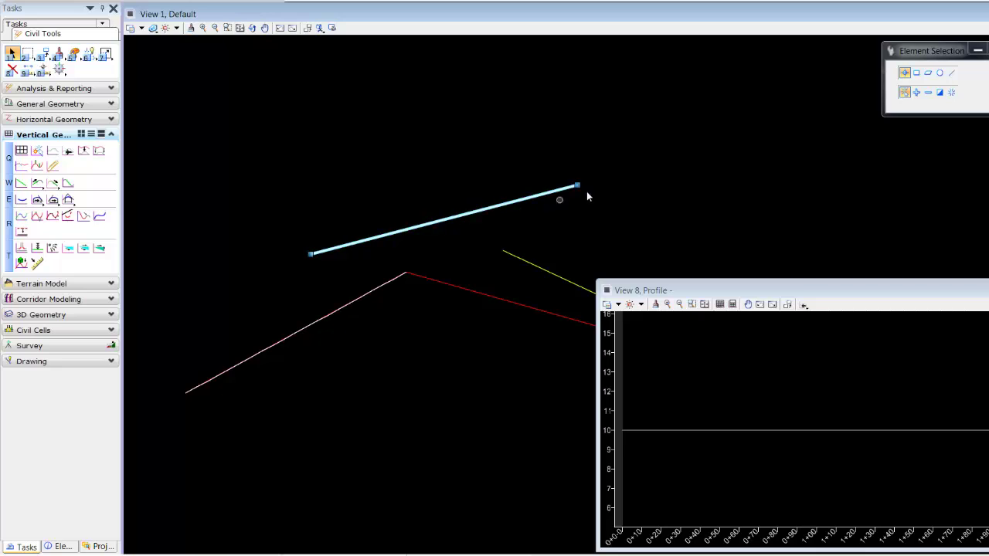
left_click(580, 188)
left_click(483, 139)
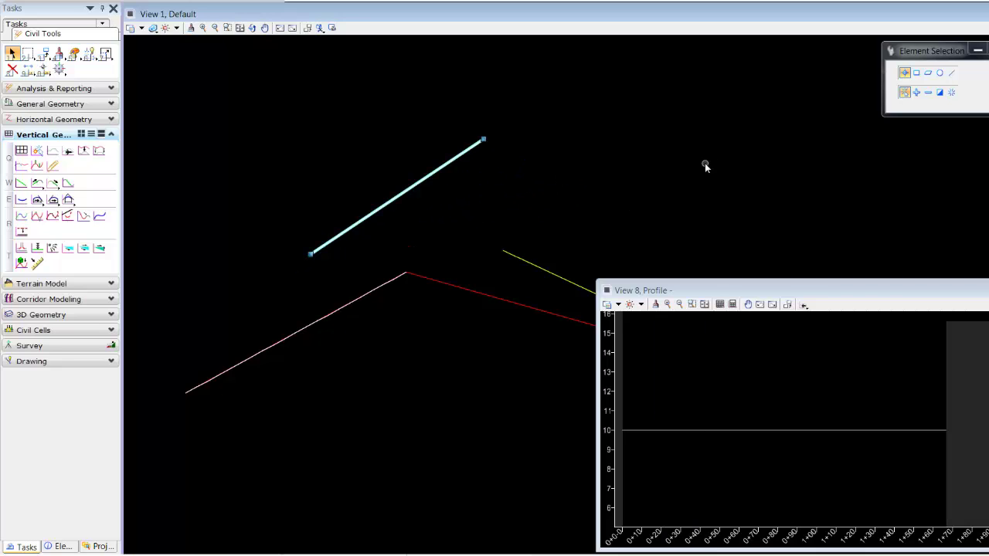
left_click(704, 167)
scroll(751, 424, "down", 3)
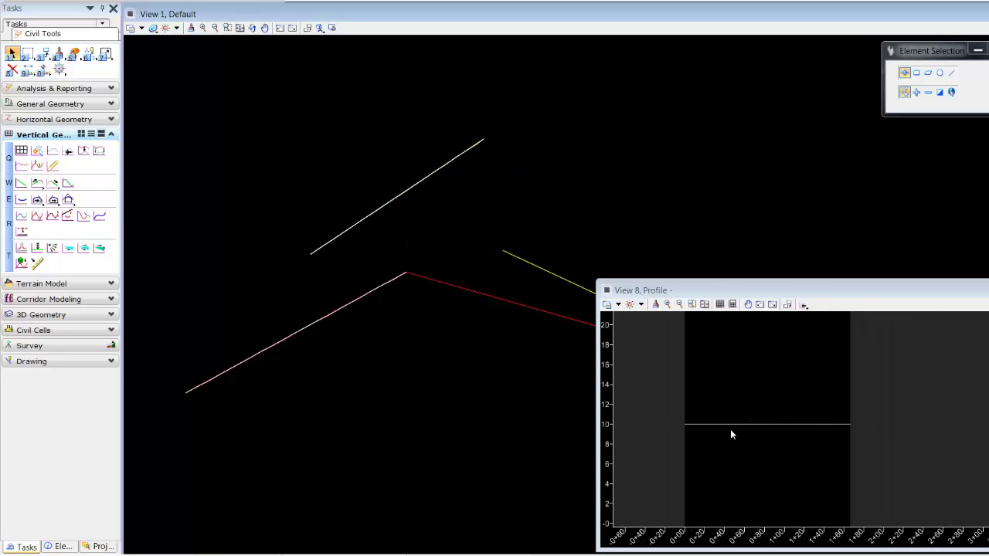
Lengthen the first yellow line to about 337.5 by moving its upper end outward, and deselect it
left_click(446, 164)
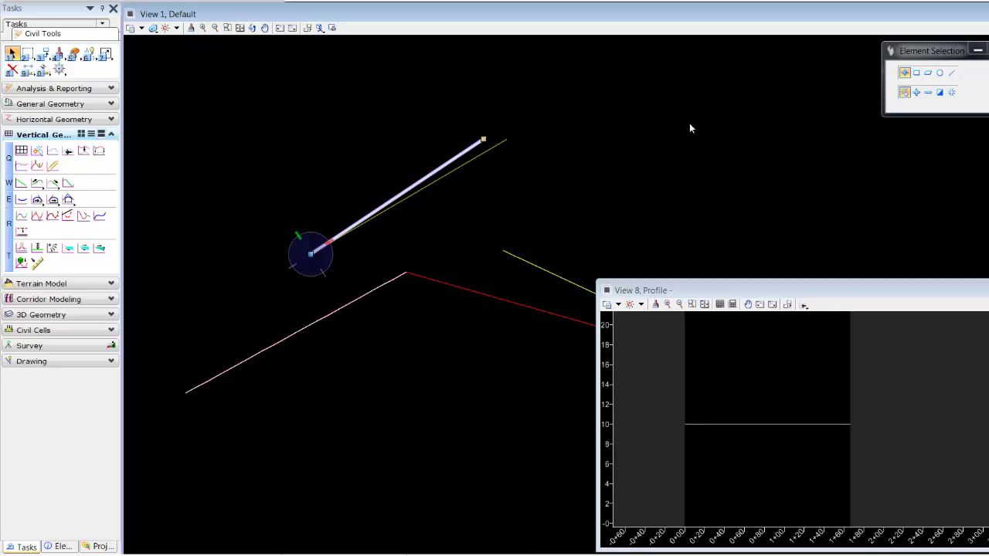
left_click(711, 121)
left_click(666, 174)
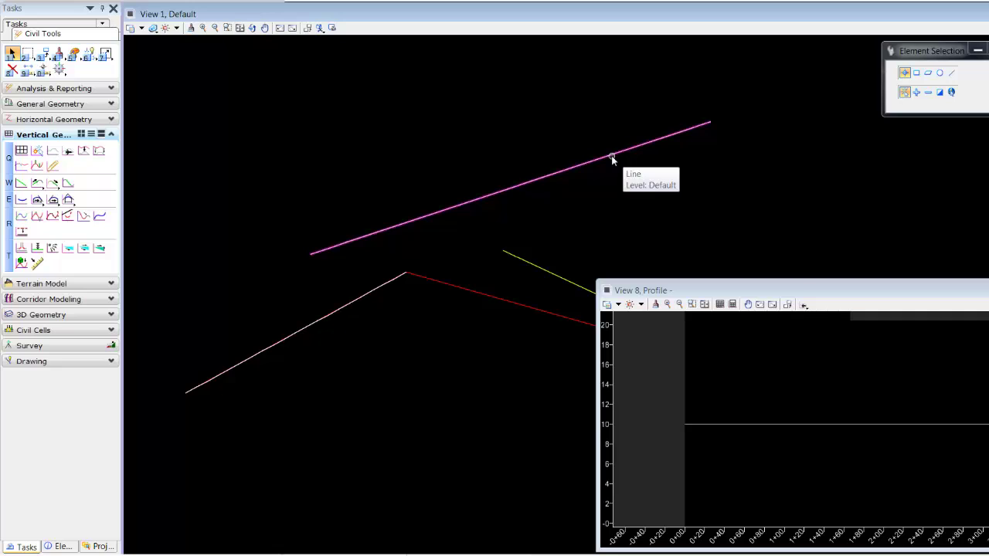
Apply the 2 Lane Urban linear template along the first yellow line from 0+00.00 to 3+37.50 with a 0° exterior corner sweep angle
middle_click_drag(592, 214, 523, 241)
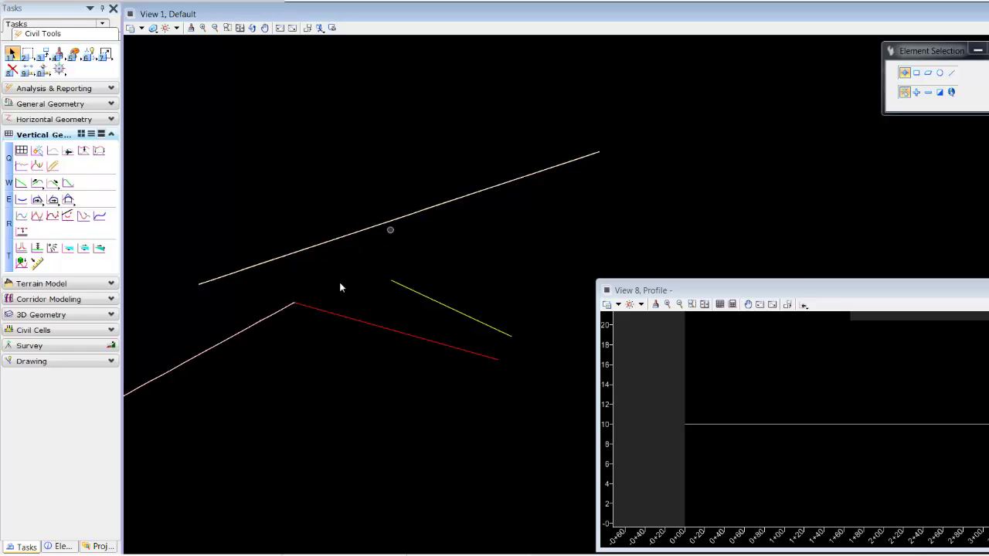
left_click(423, 210)
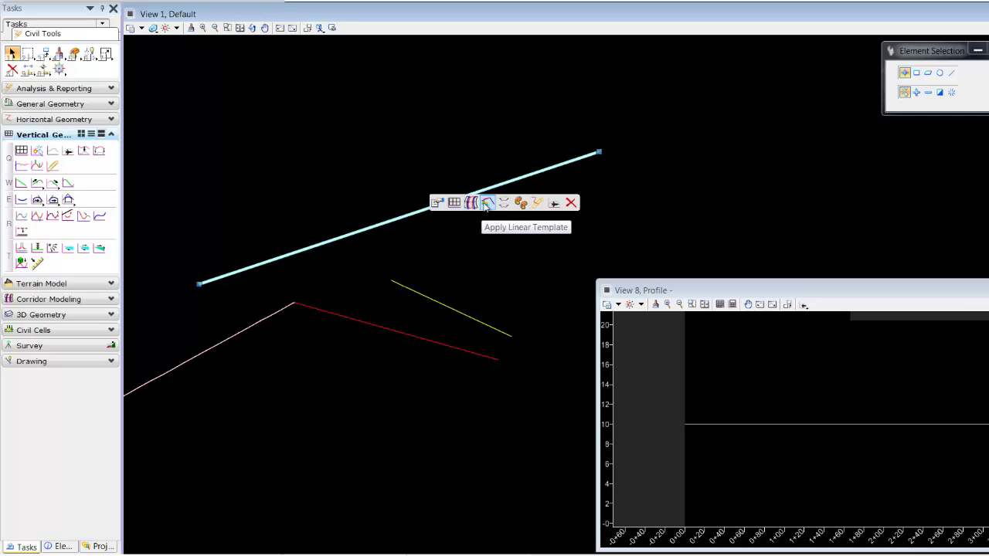
left_click(487, 203)
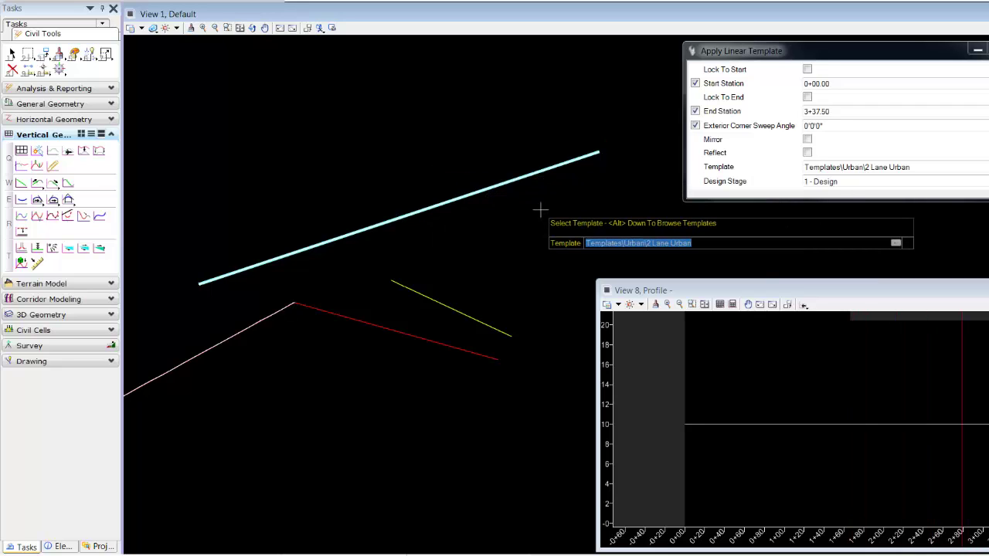
left_click(523, 242)
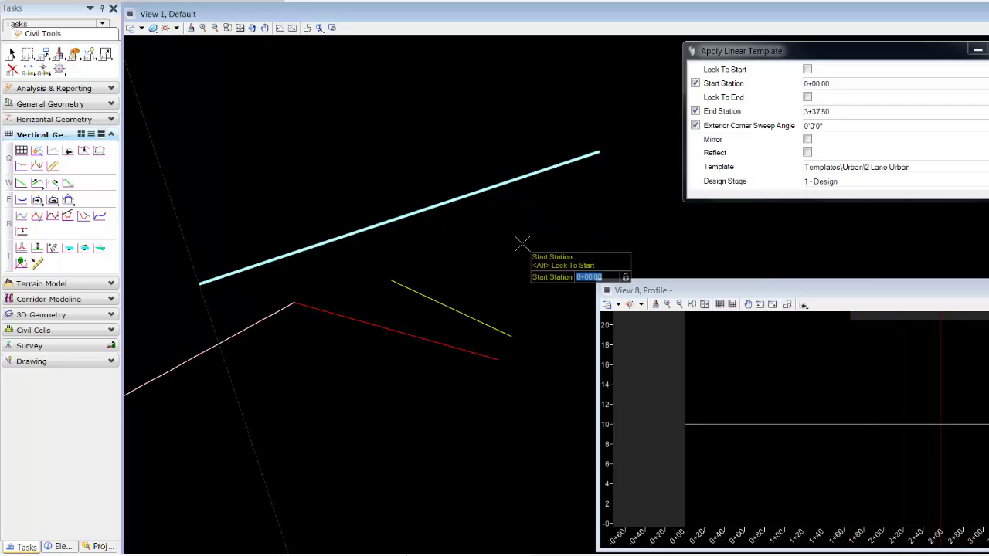
left_click(523, 243)
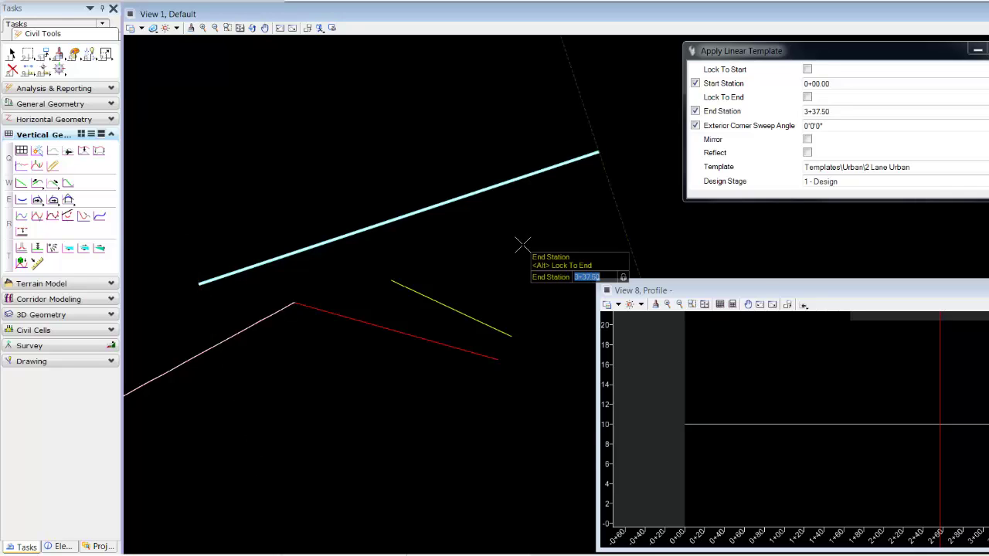
left_click(524, 244)
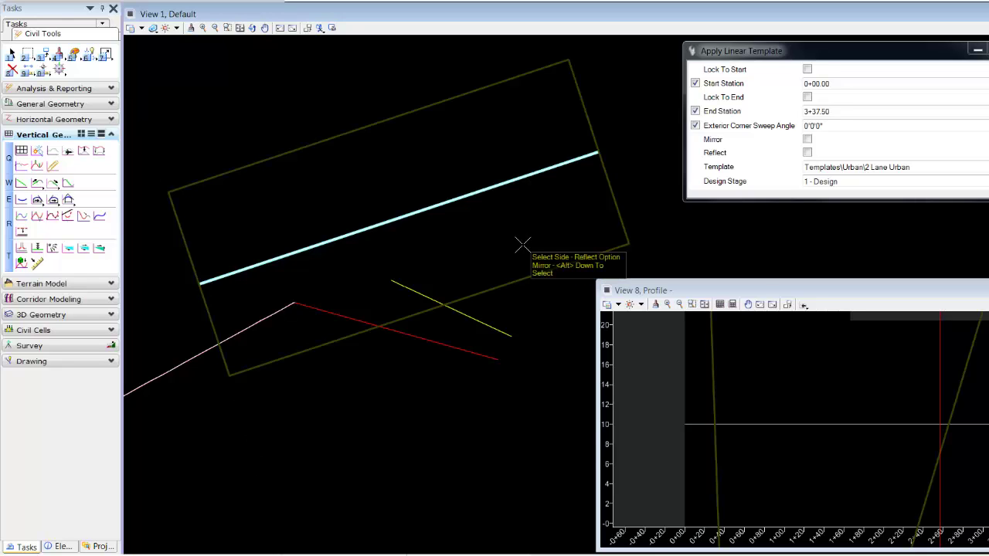
left_click(523, 245)
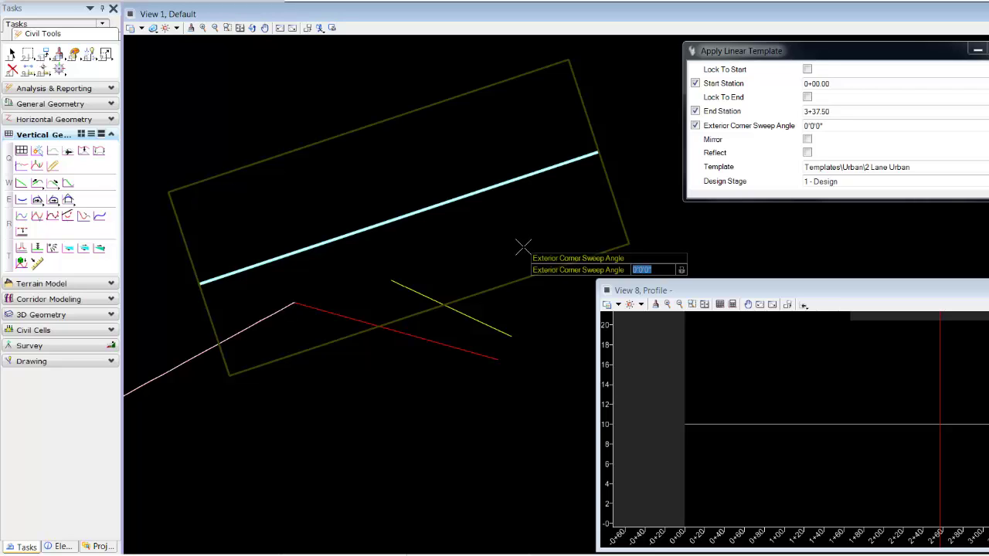
left_click(523, 244)
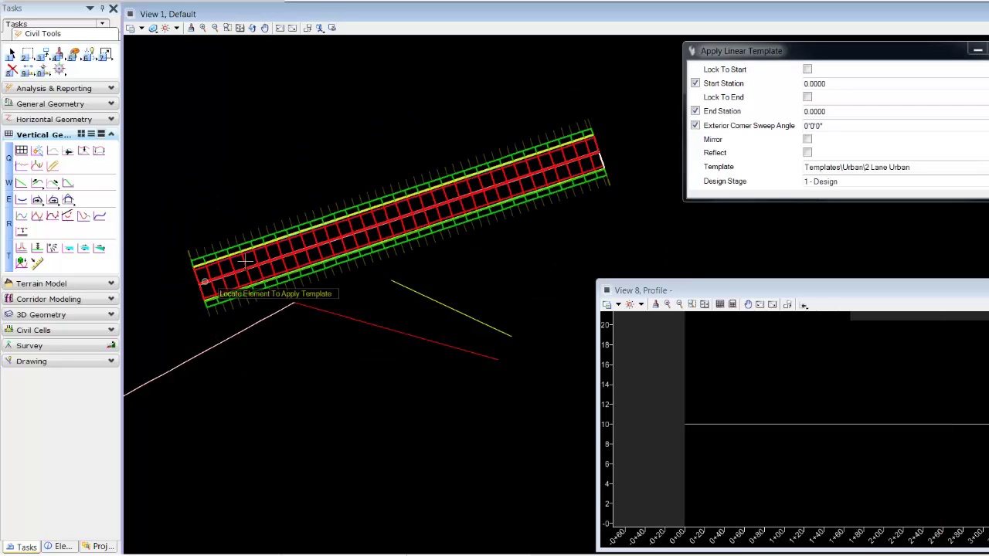
key("Escape")
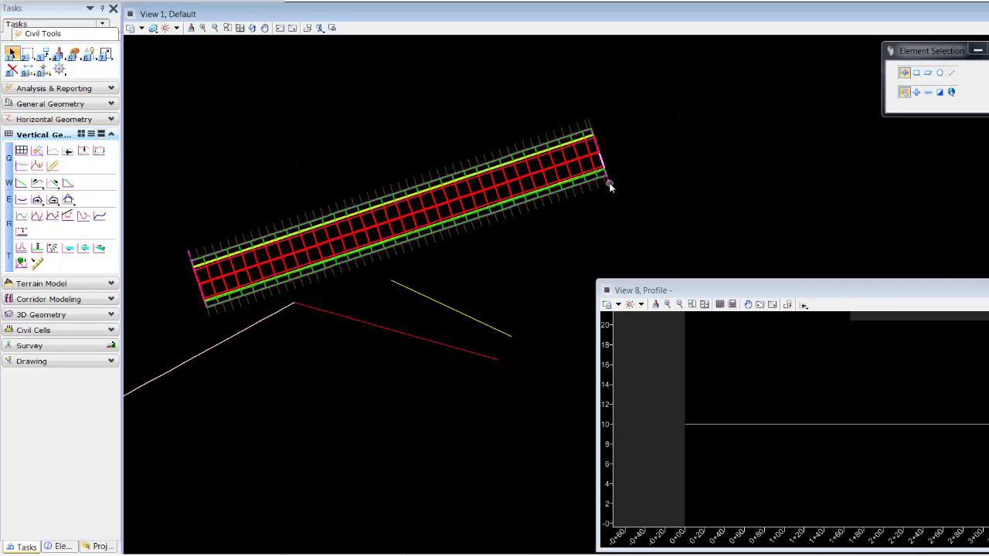
Examine the linear template, and compare the selection handles of the first red civil line with those of the yellow line
mouse_move(610, 185)
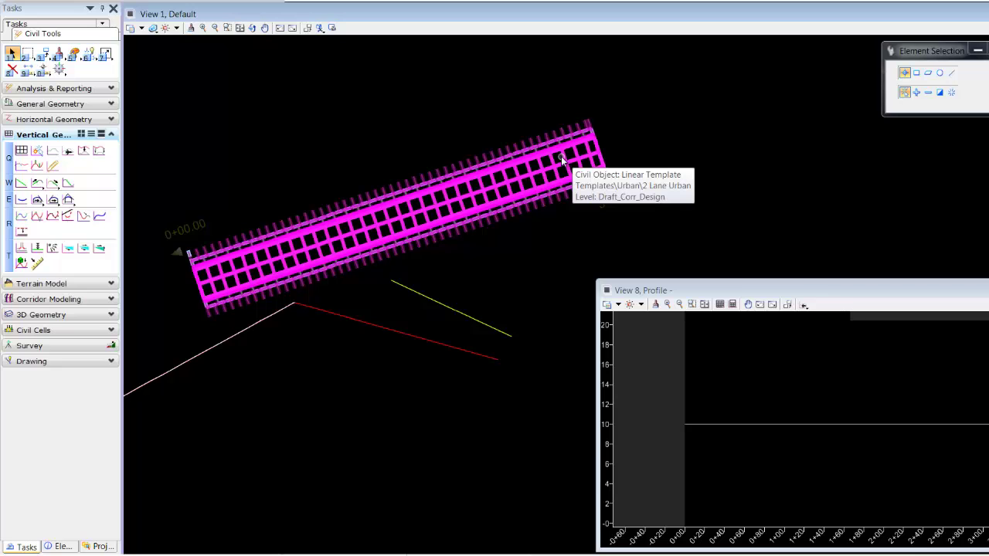
middle_click_drag(244, 348, 417, 240)
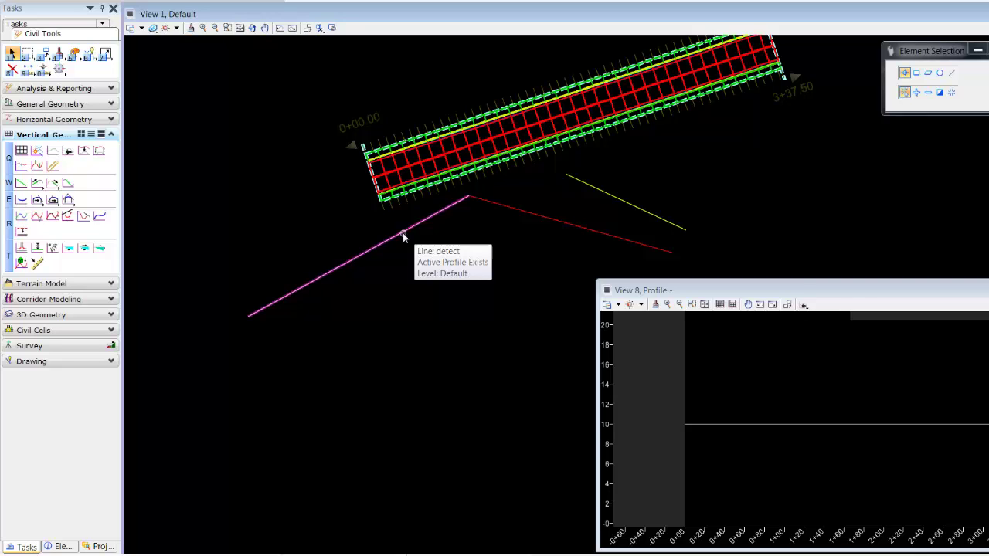
left_click(402, 233)
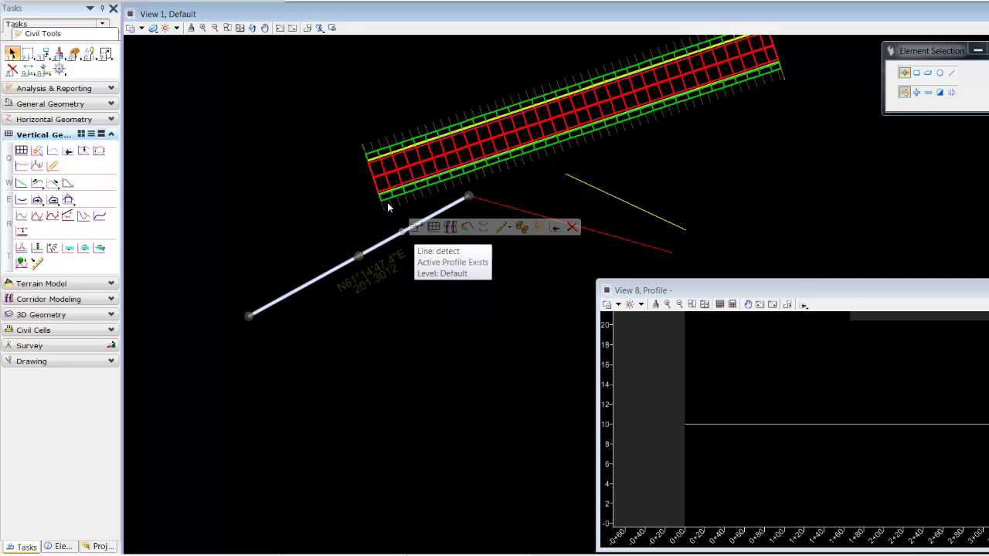
left_click(405, 168)
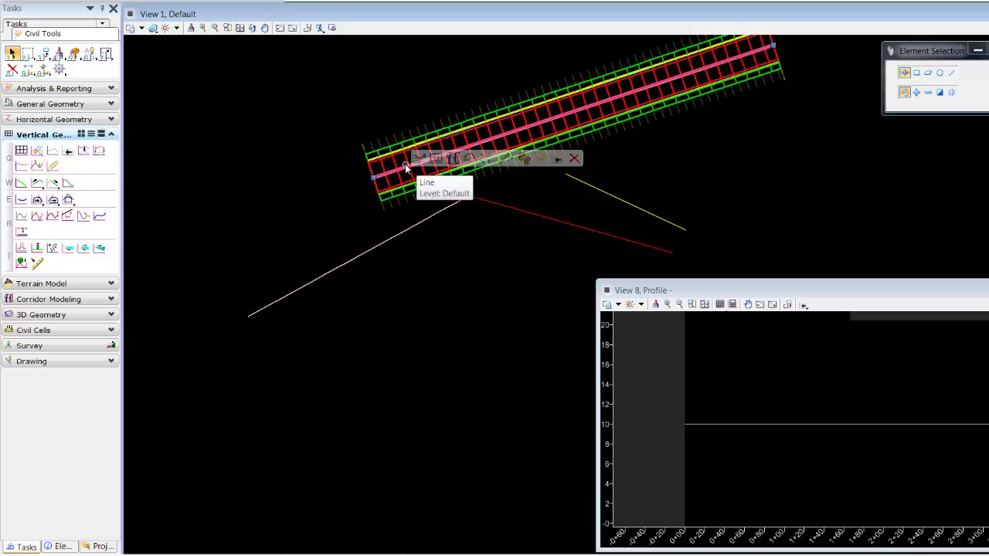
left_click(294, 206)
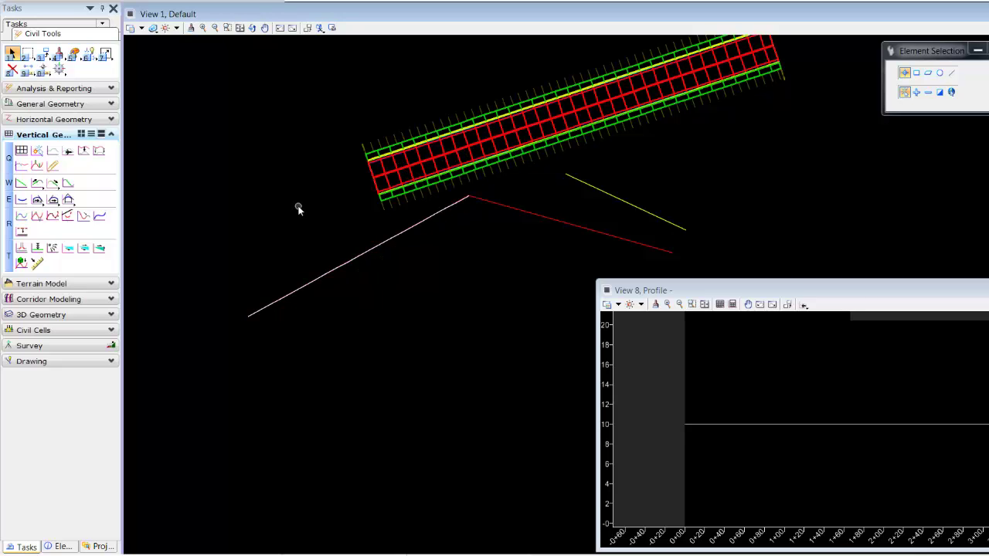
Set the LinearStroking of the first yellow line to 2 in its element information, and reopen that value for editing
left_click(424, 163)
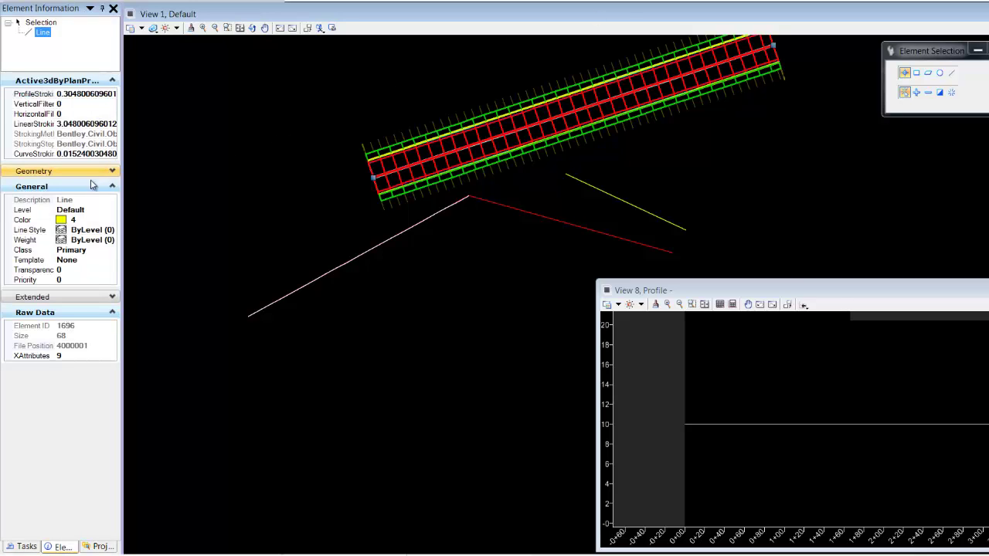
left_click(82, 124)
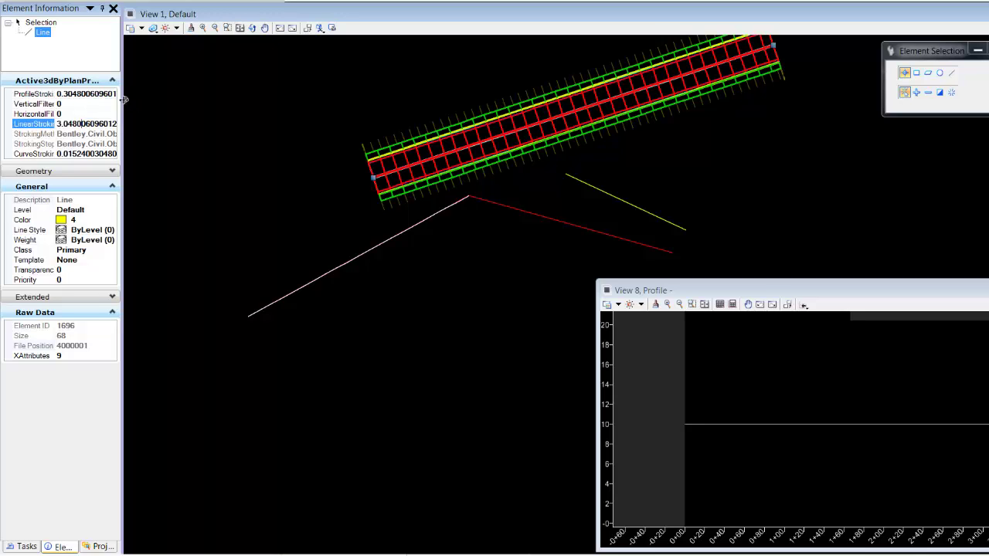
left_click_drag(122, 105, 94, 124)
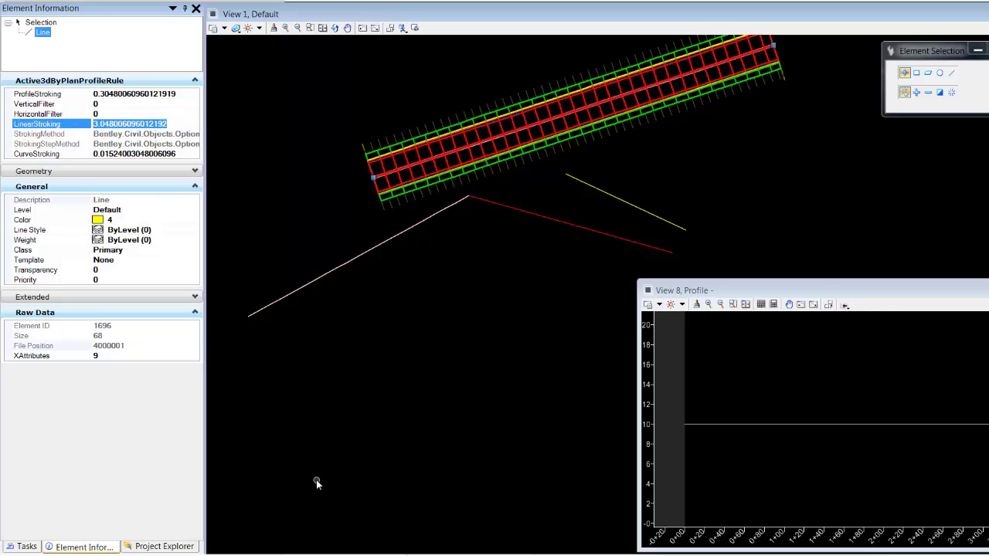
type("2")
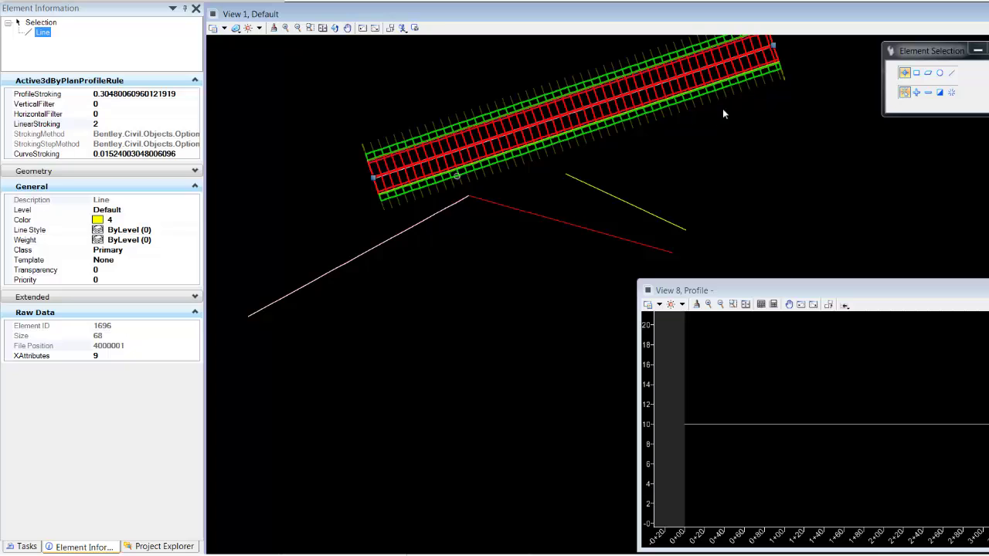
left_click(99, 125)
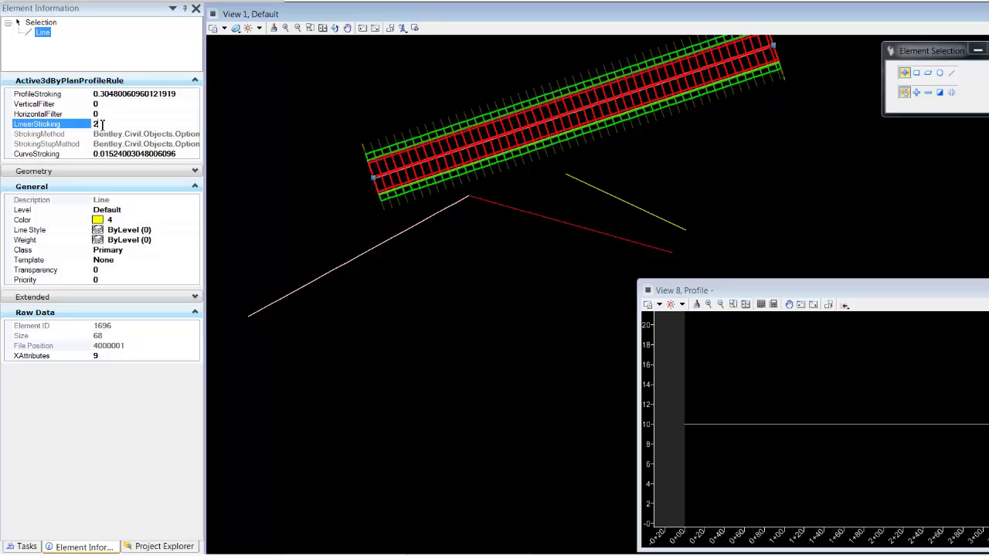
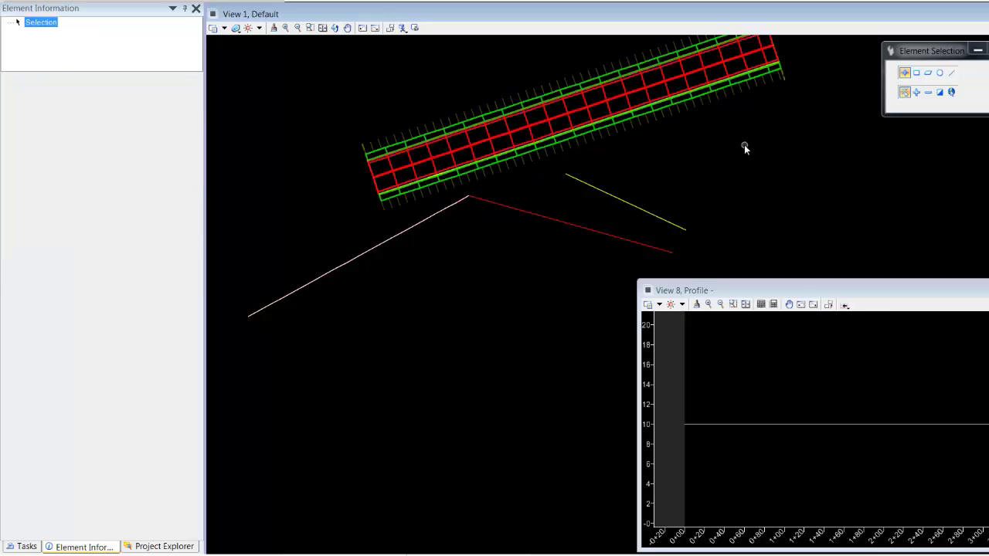
Compare the element information of the first red civil line, the second red line and the second yellow line
left_click(401, 239)
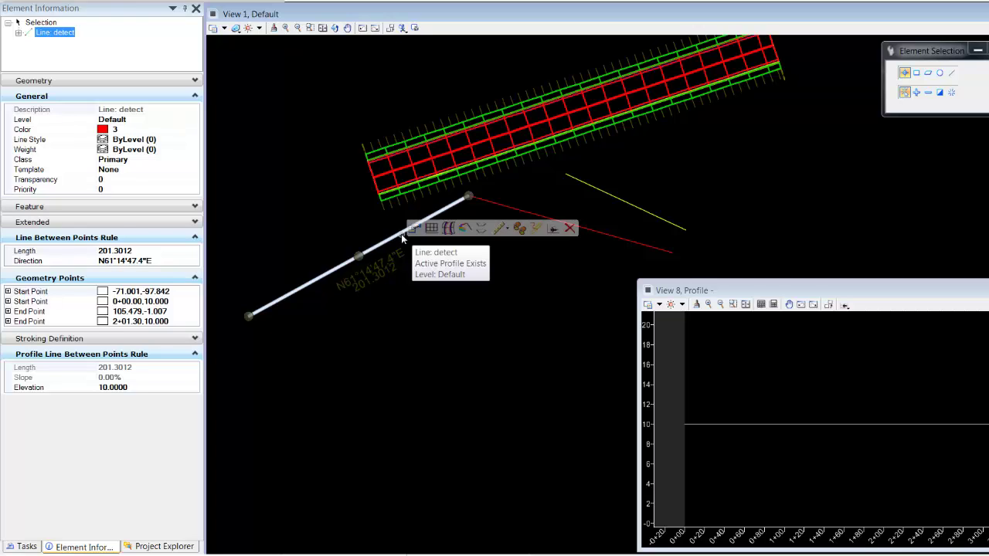
left_click(480, 347)
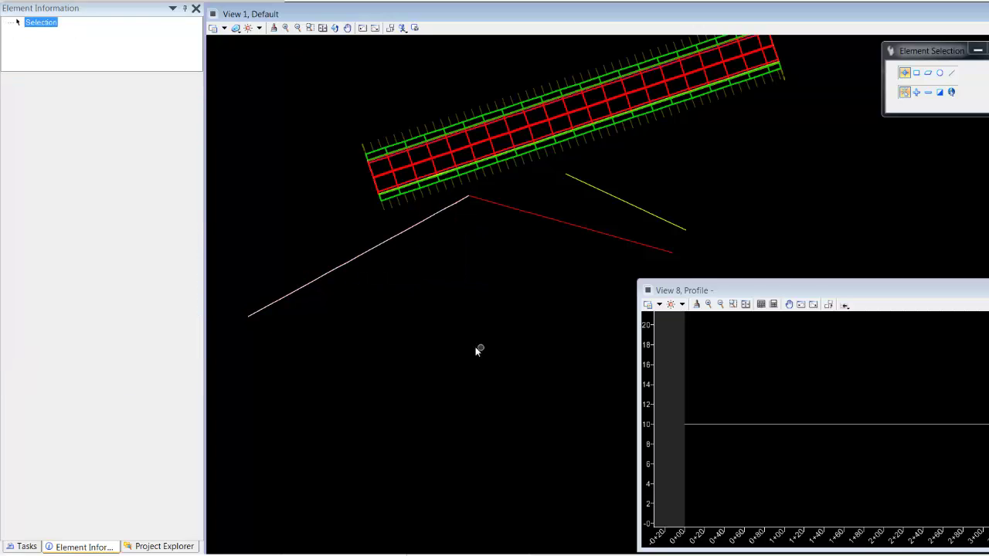
left_click(344, 267)
left_click(562, 258)
left_click(608, 194)
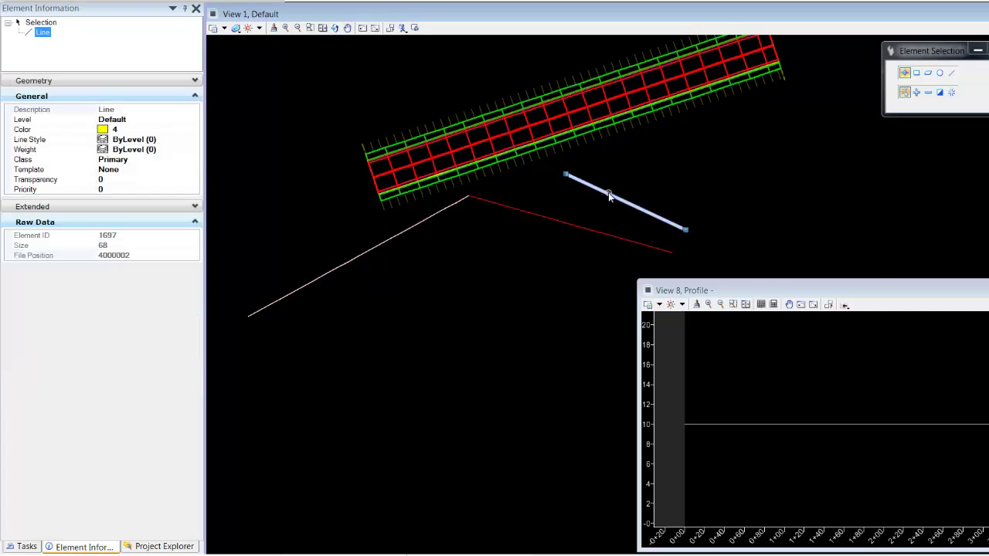
mouse_move(608, 192)
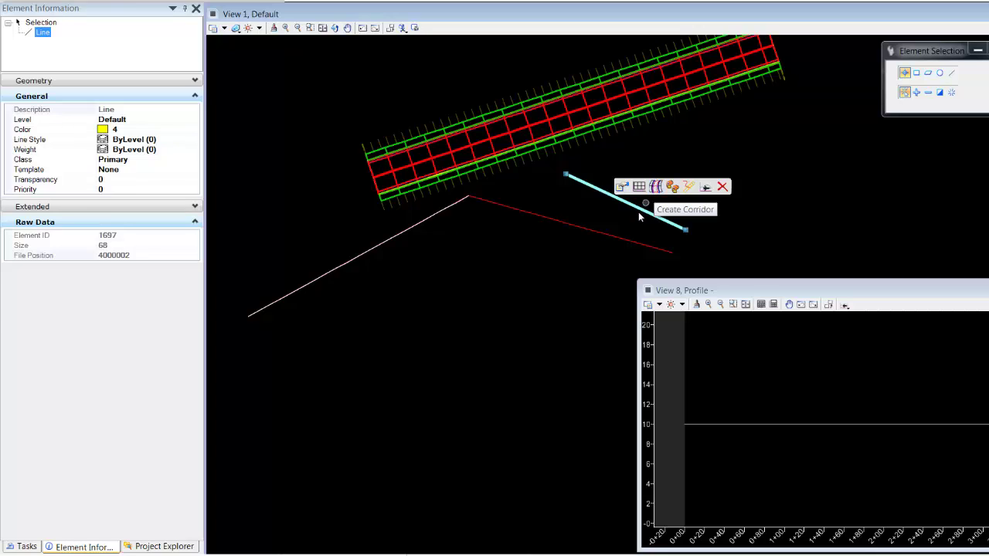
mouse_move(654, 214)
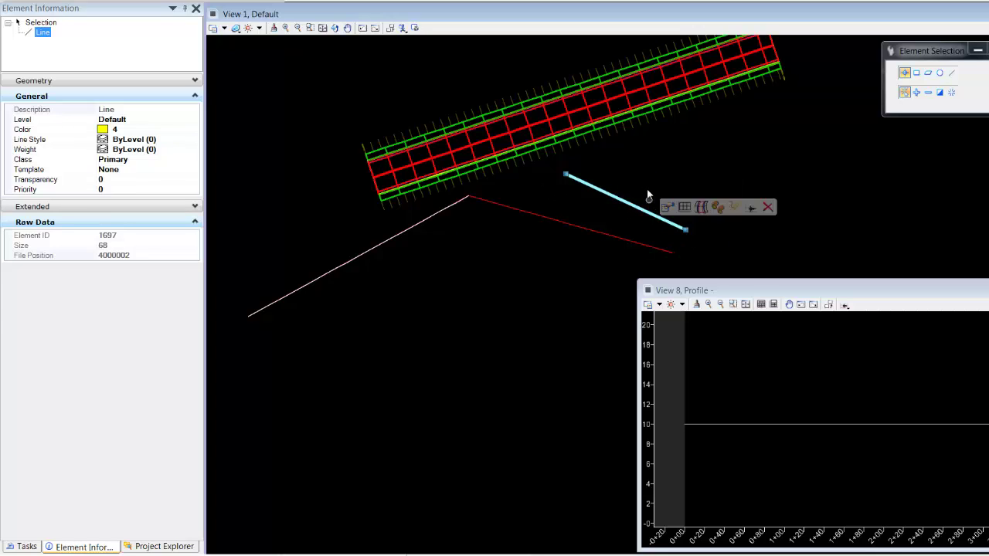
left_click(701, 207)
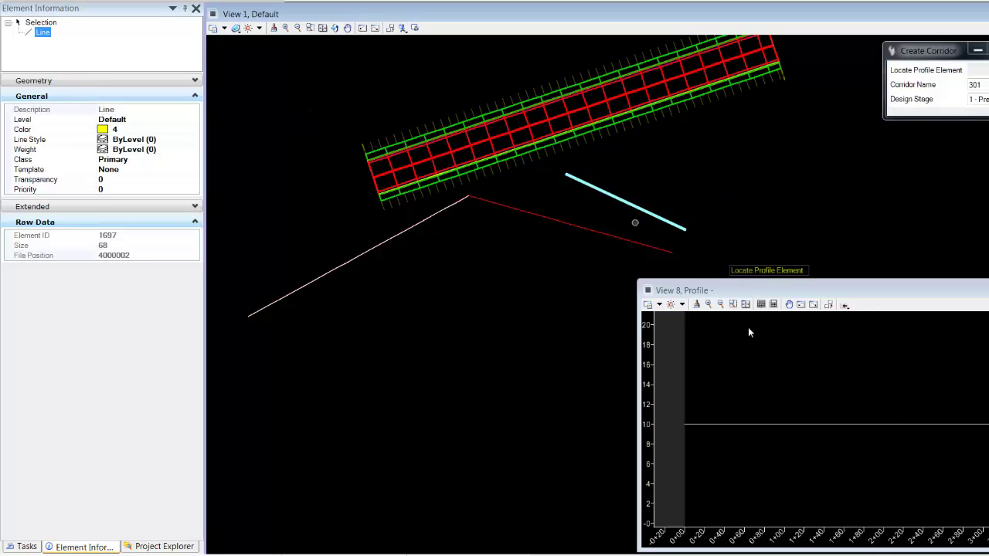
Assign a constant-elevation profile at 10 to the second yellow line
left_click(25, 547)
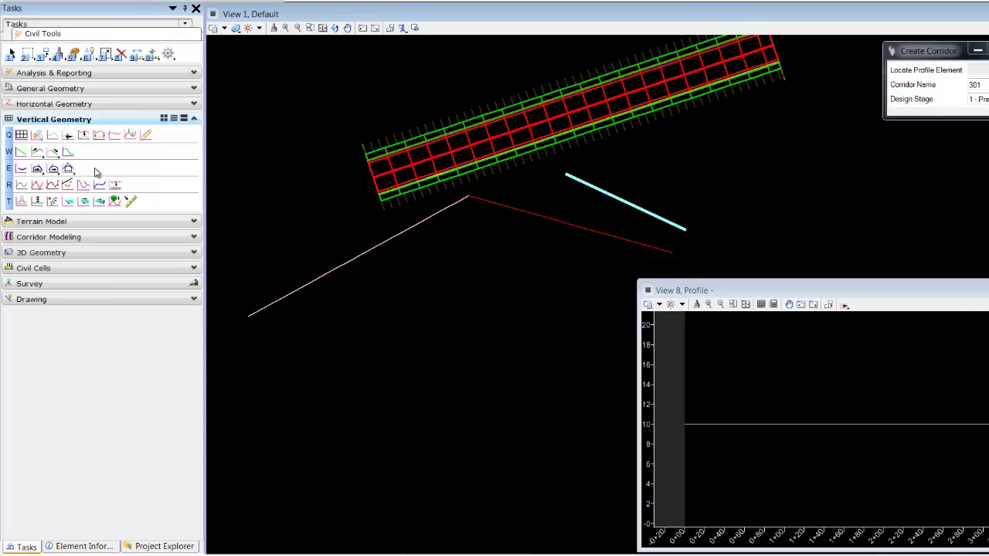
left_click(37, 201)
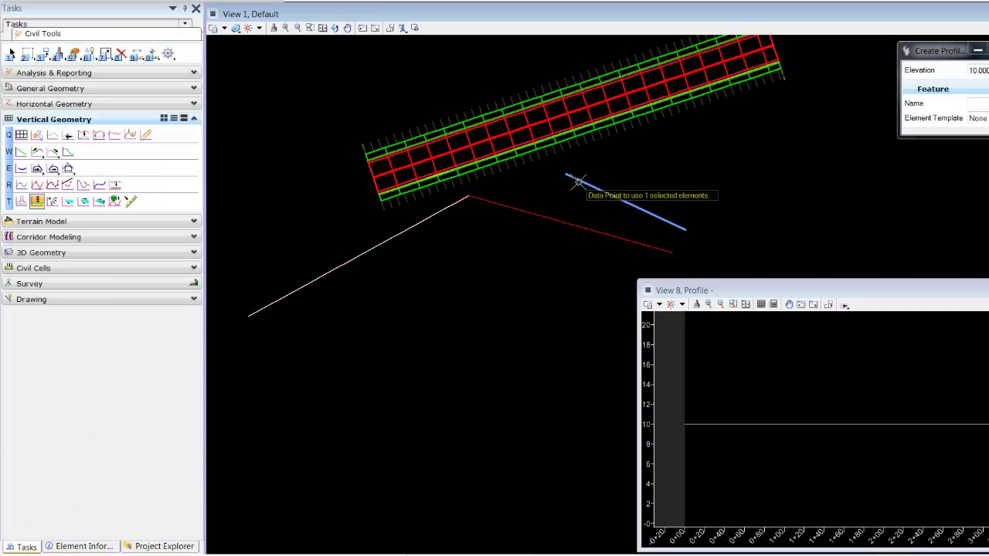
left_click(573, 198)
left_click(573, 198)
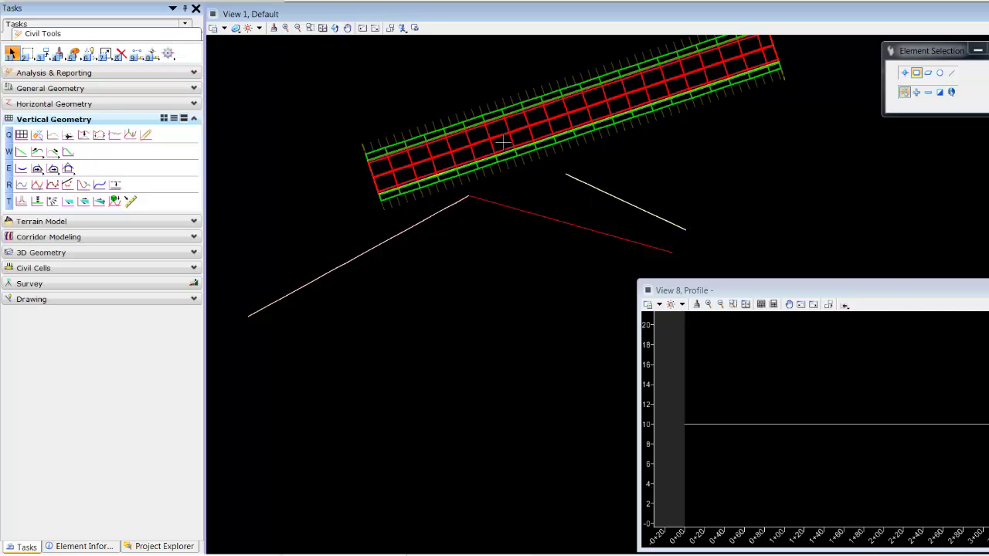
right_click(558, 194)
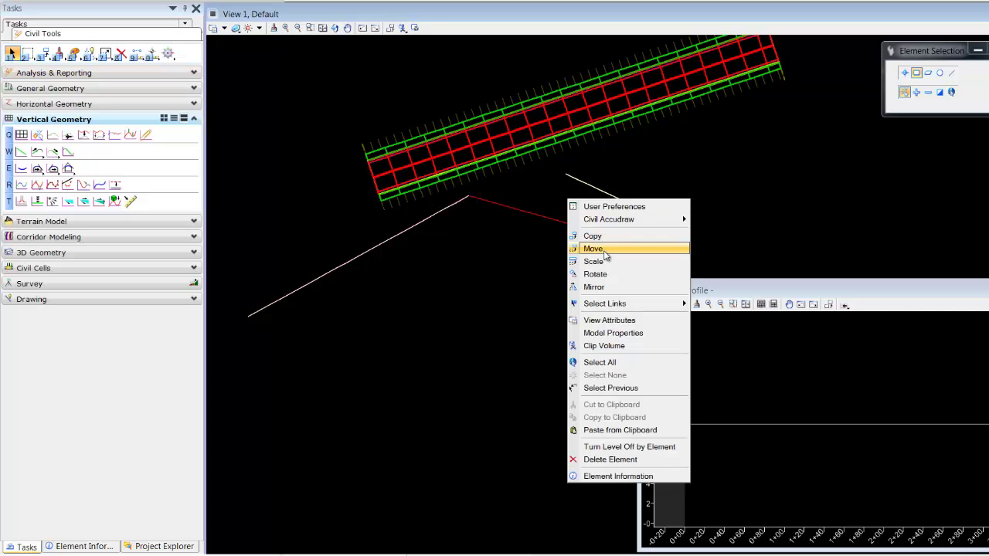
left_click(609, 205)
left_click(406, 116)
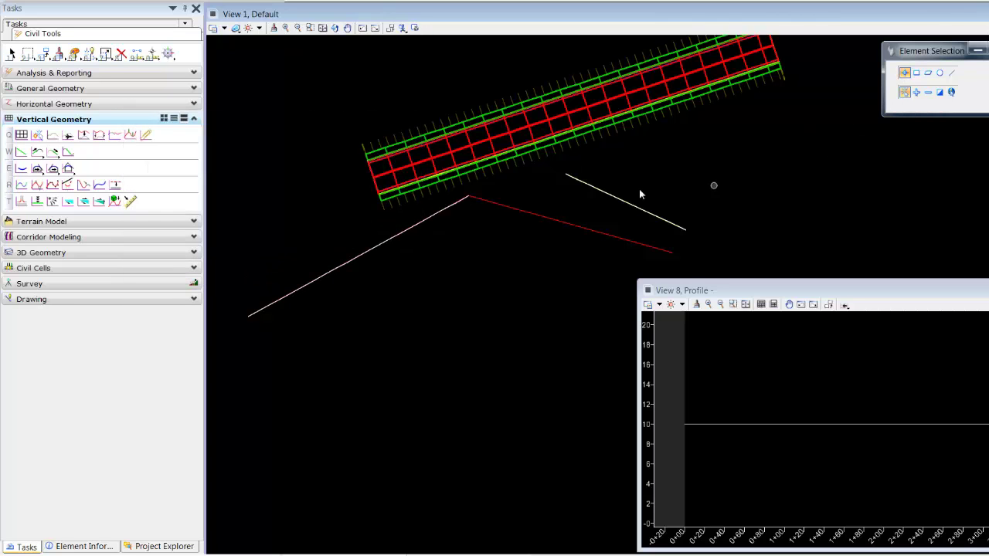
Create a corridor named 301 along the second yellow line using its active profile
left_click(608, 200)
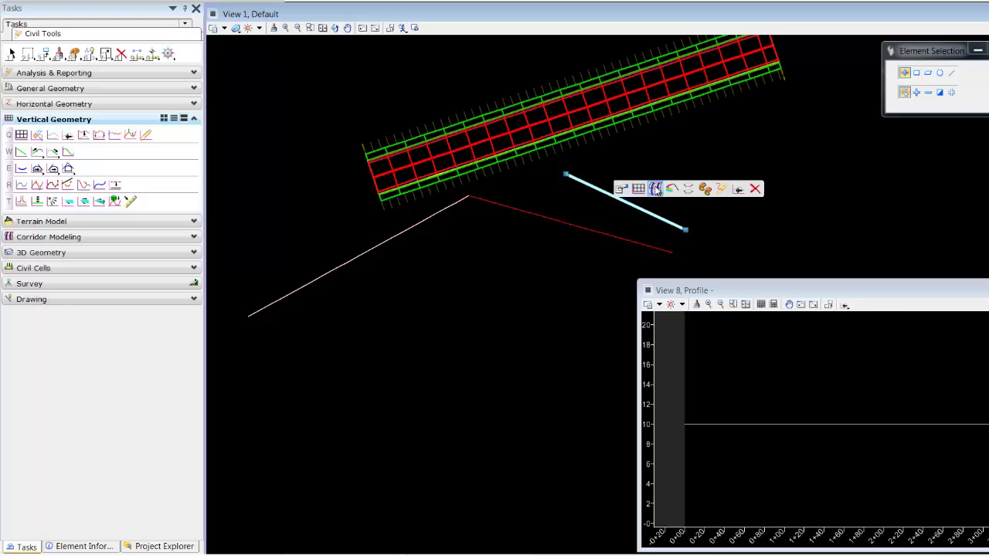
left_click(657, 189)
right_click(671, 196)
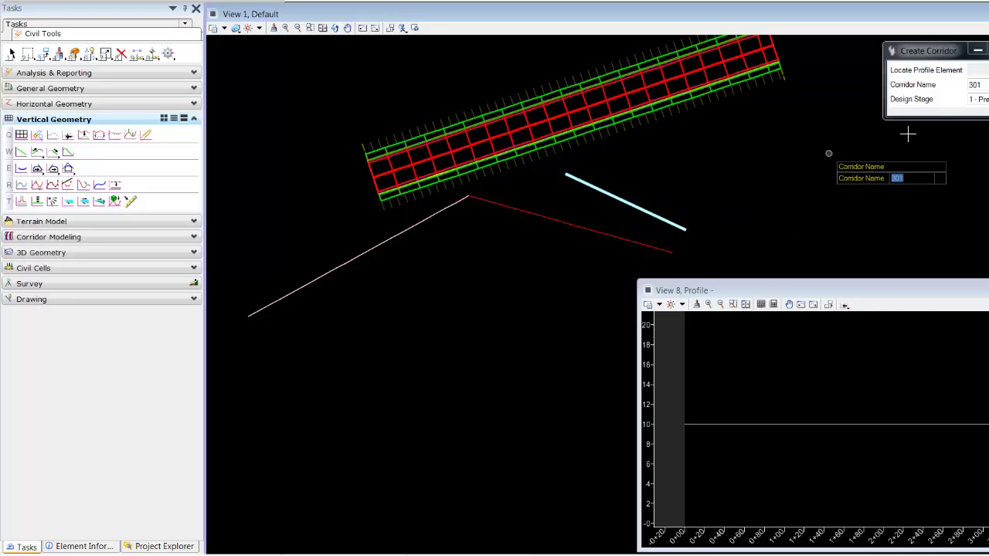
left_click(669, 178)
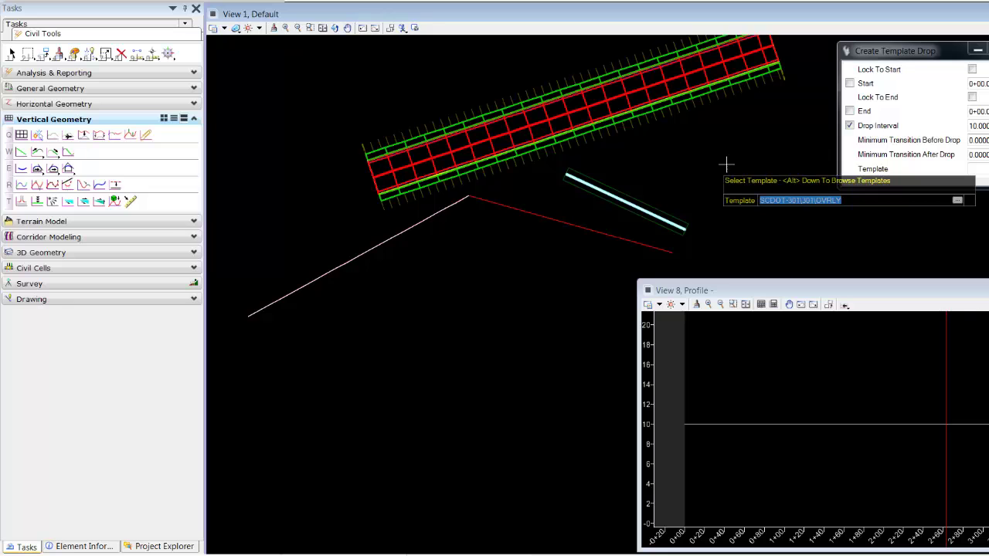
Choose the 2 Lane Urban template from the Urban templates for the corridor's template drop
left_click(726, 162)
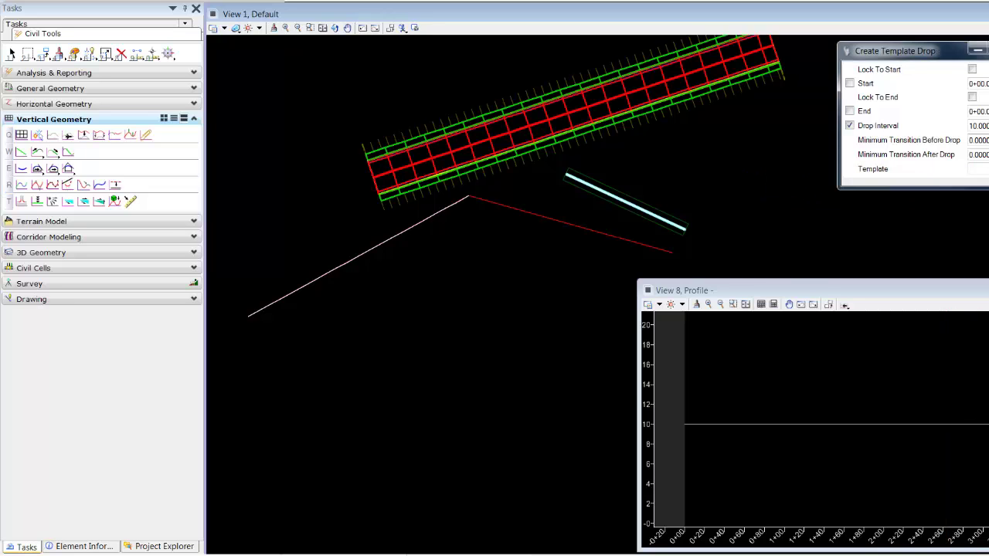
left_click(910, 180)
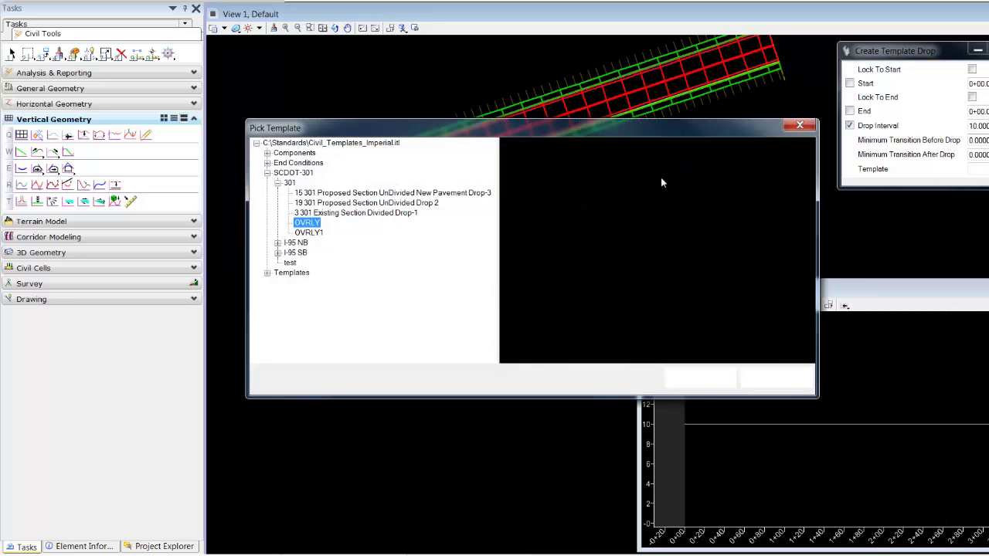
left_click(268, 273)
left_click(299, 343)
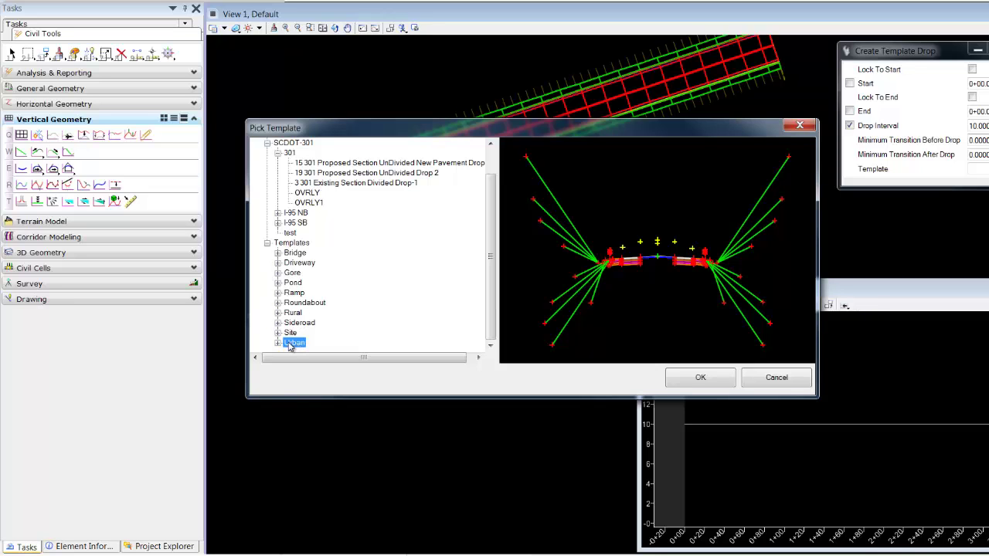
left_click(277, 343)
left_click(317, 272)
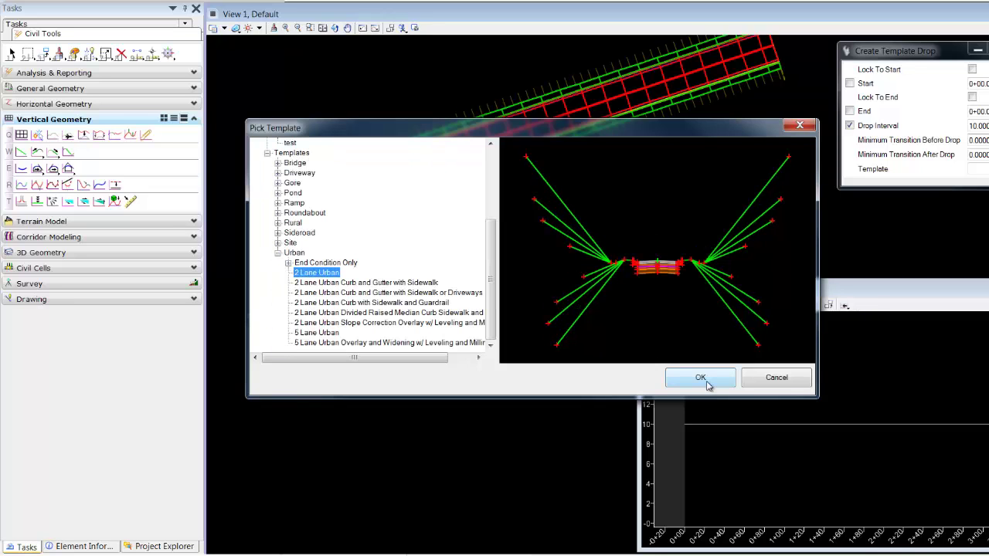
left_click(703, 378)
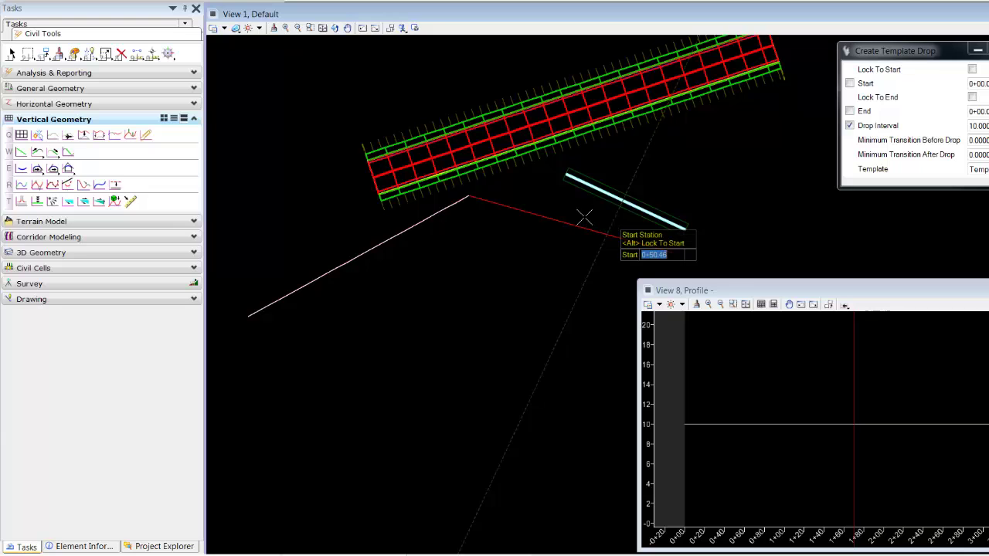
Place the template drop from 0+00.00 to 1+06.00 with a drop interval of 2 and no minimum transitions, and end the command
left_click(619, 219)
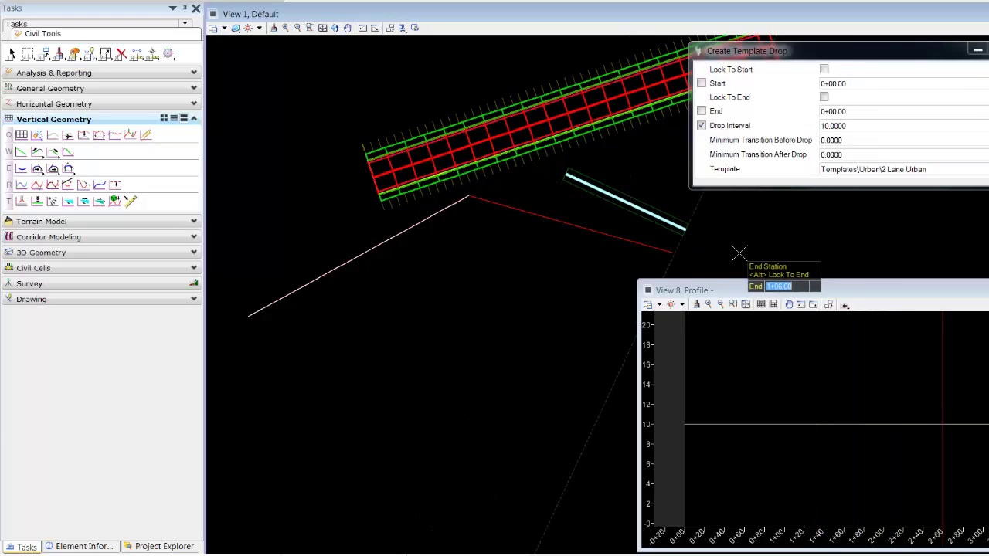
left_click(743, 218)
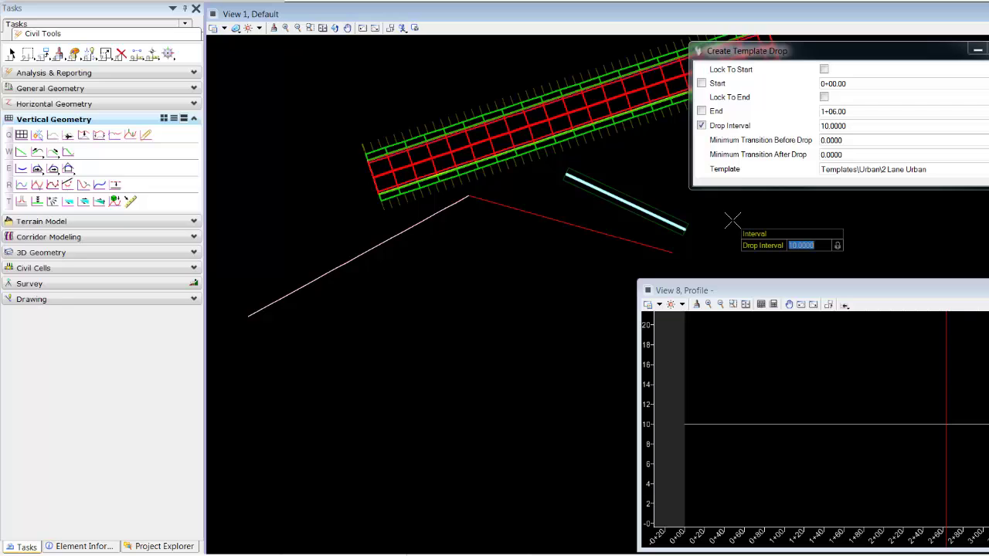
type("2")
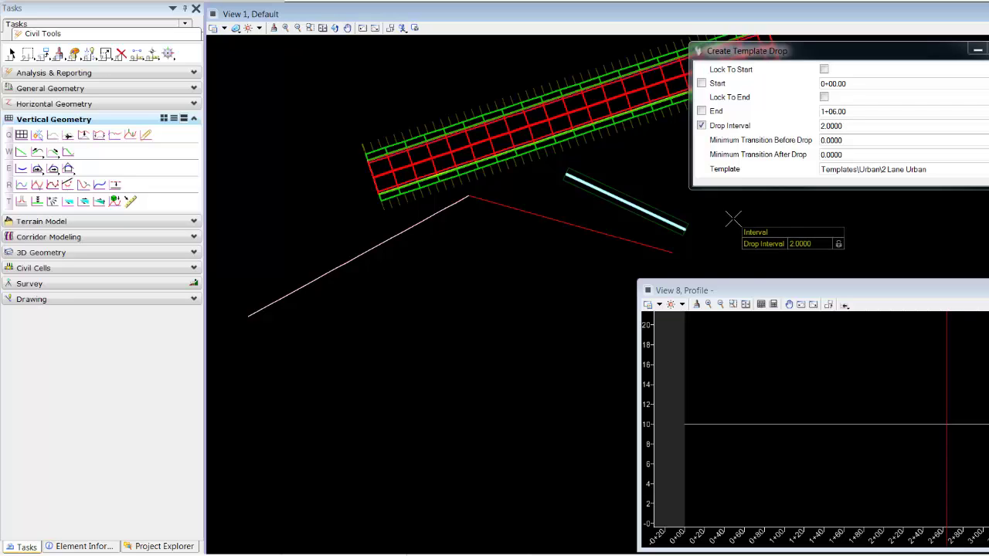
key("Return")
key("Return")
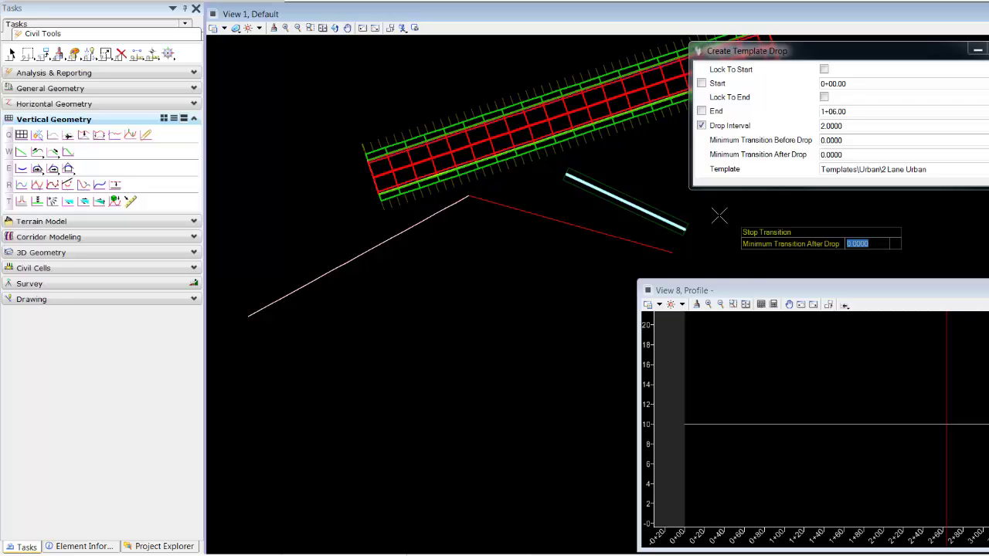
key("Return")
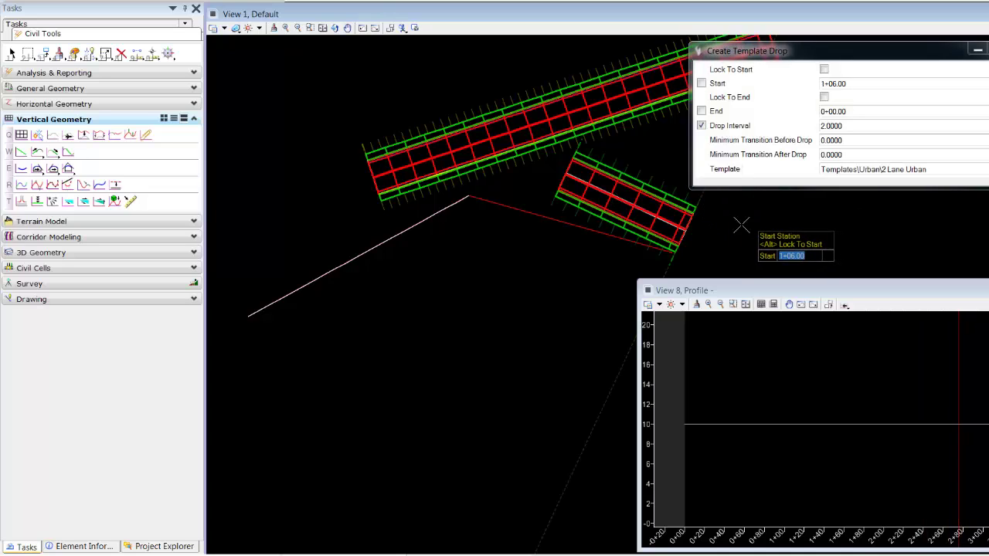
key("Escape")
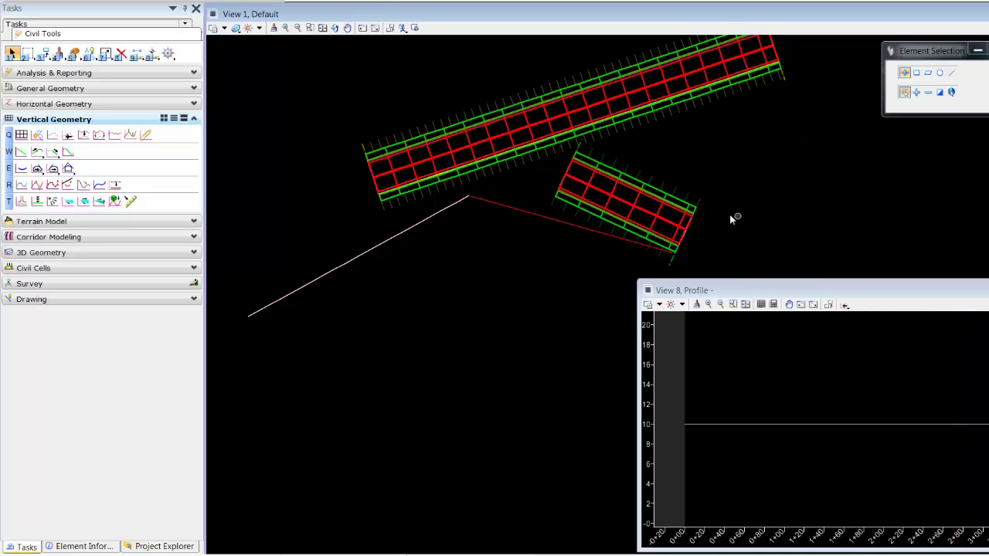
Lengthen the second yellow line by moving its lower end outward and slightly up, and deselect it
left_click(682, 233)
left_click(686, 232)
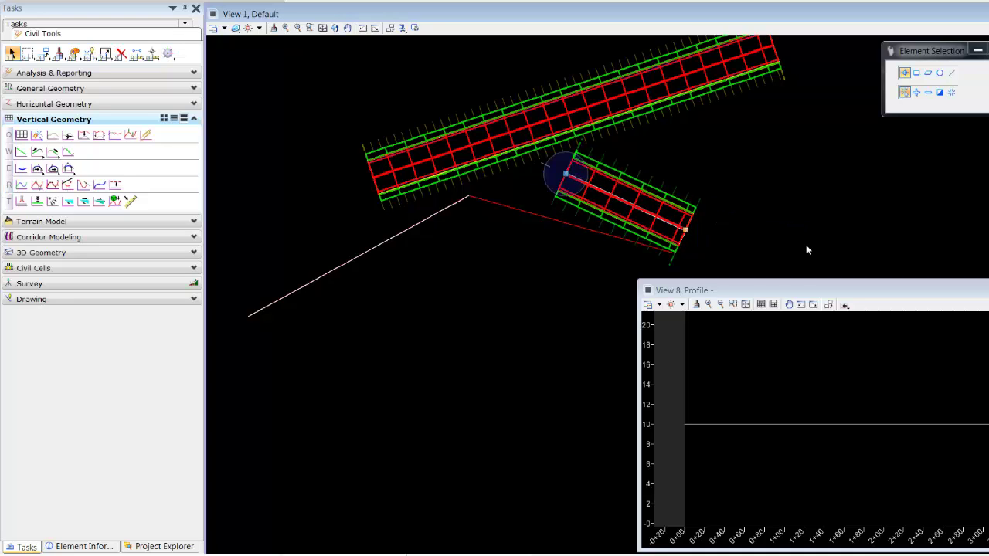
left_click(833, 188)
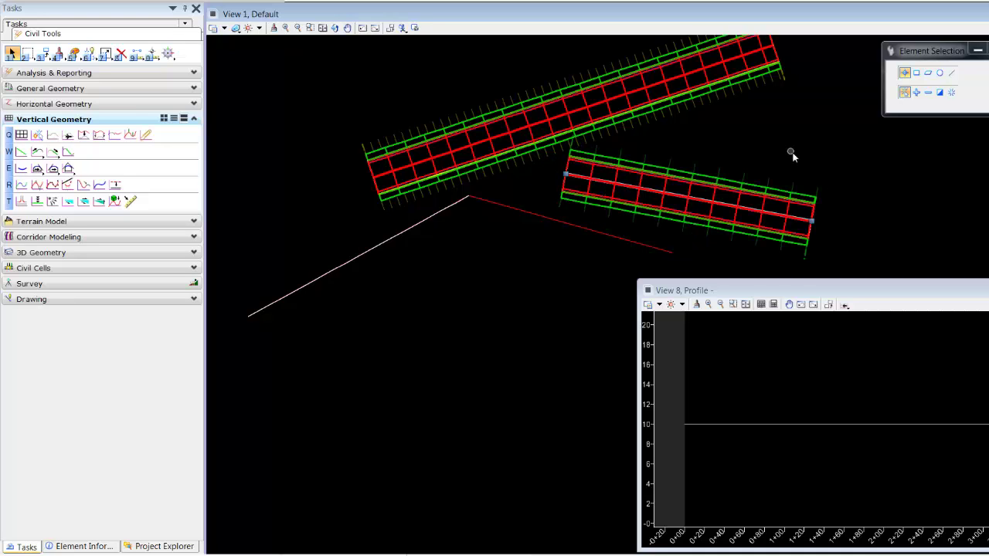
left_click(748, 208)
left_click(492, 266)
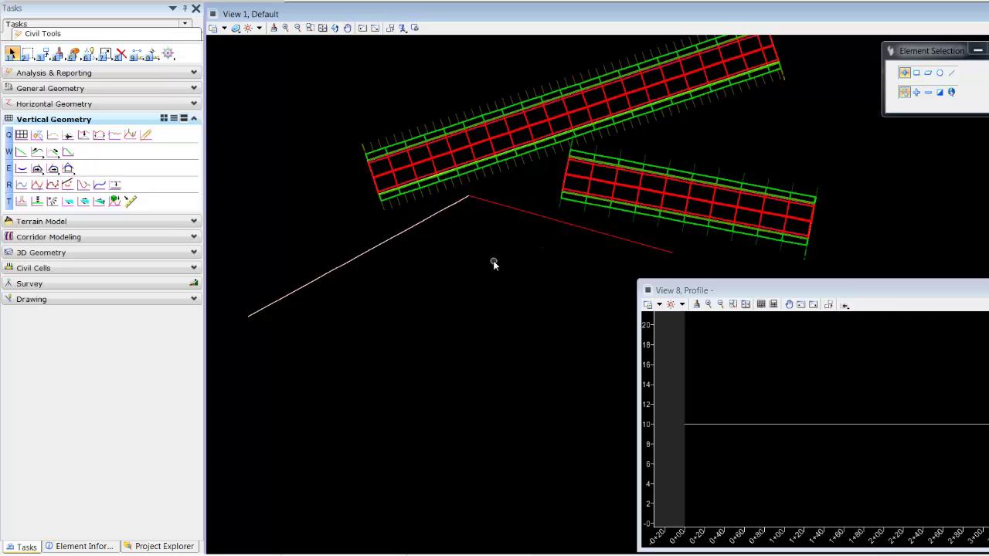